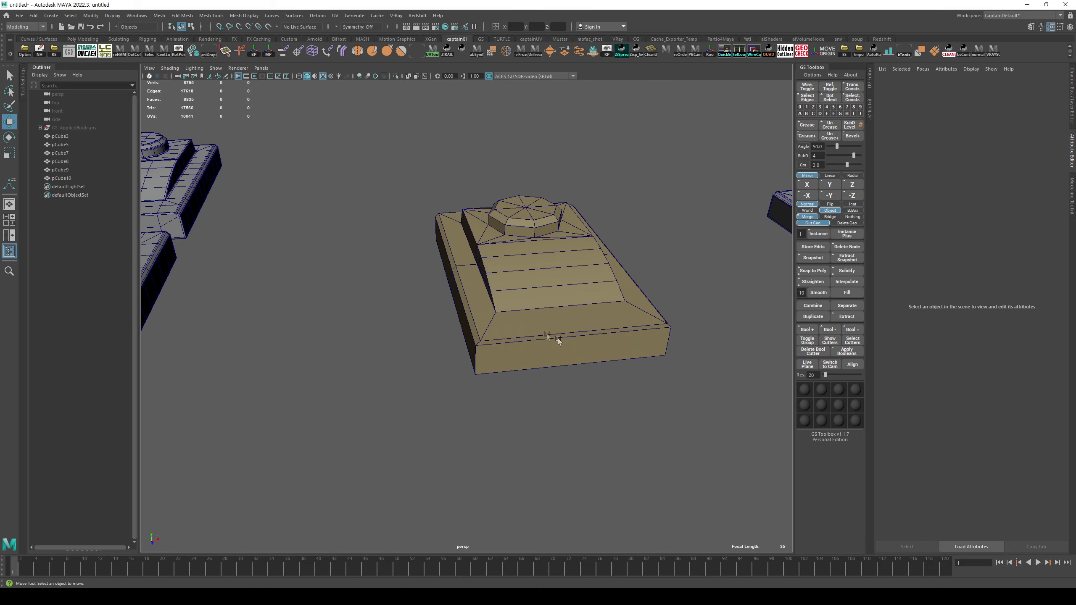
- Examine the topology of the low-poly tan block and the denser gray variants around it
mouse_move(628, 281)
alt+mouse_down()
mouse_move(601, 284)
mouse_move(611, 268)
alt+mouse_up()
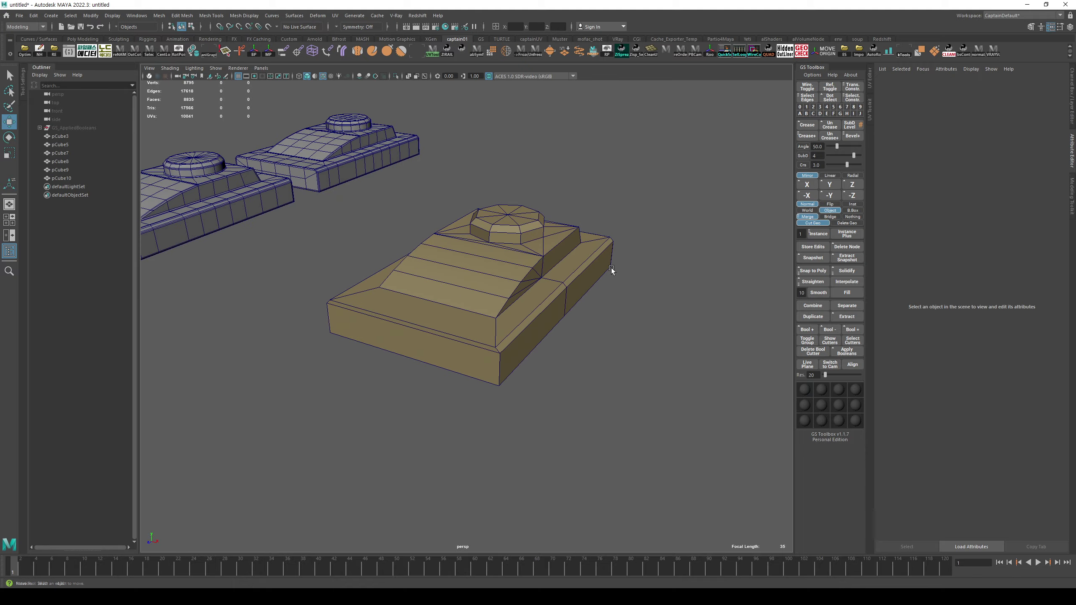
alt+drag(577, 305, 491, 341)
alt+middle_drag(491, 341, 612, 312)
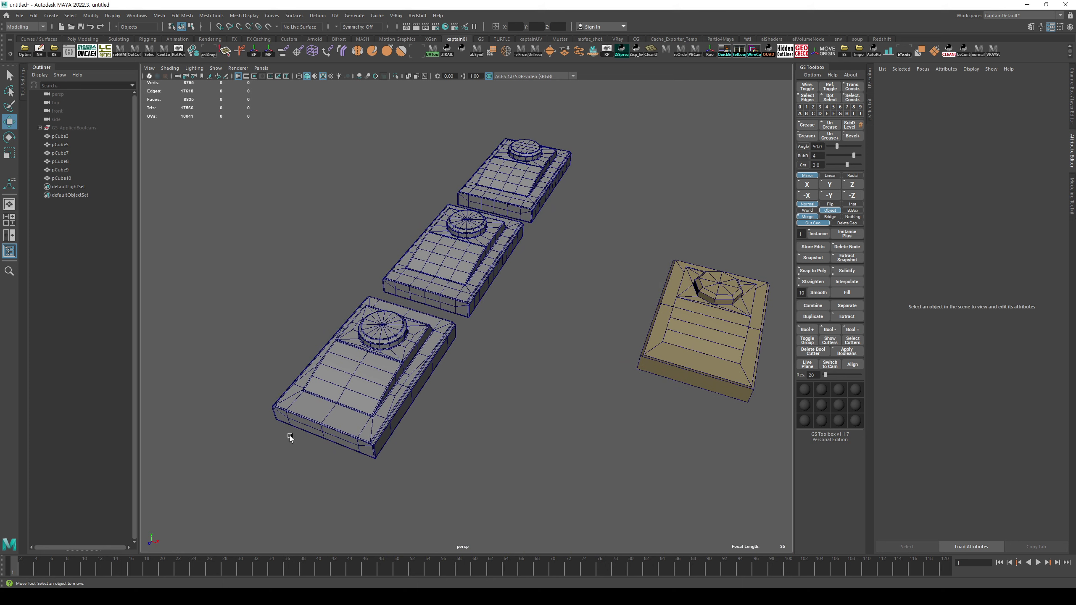
click(486, 253)
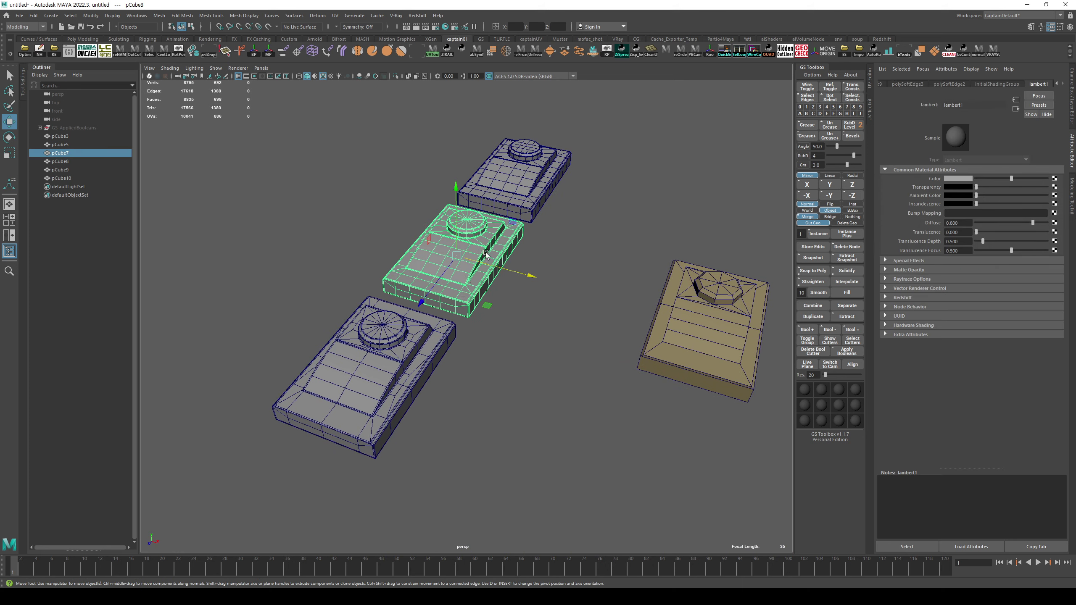
click(379, 387)
click(689, 413)
alt+drag(689, 413, 441, 345)
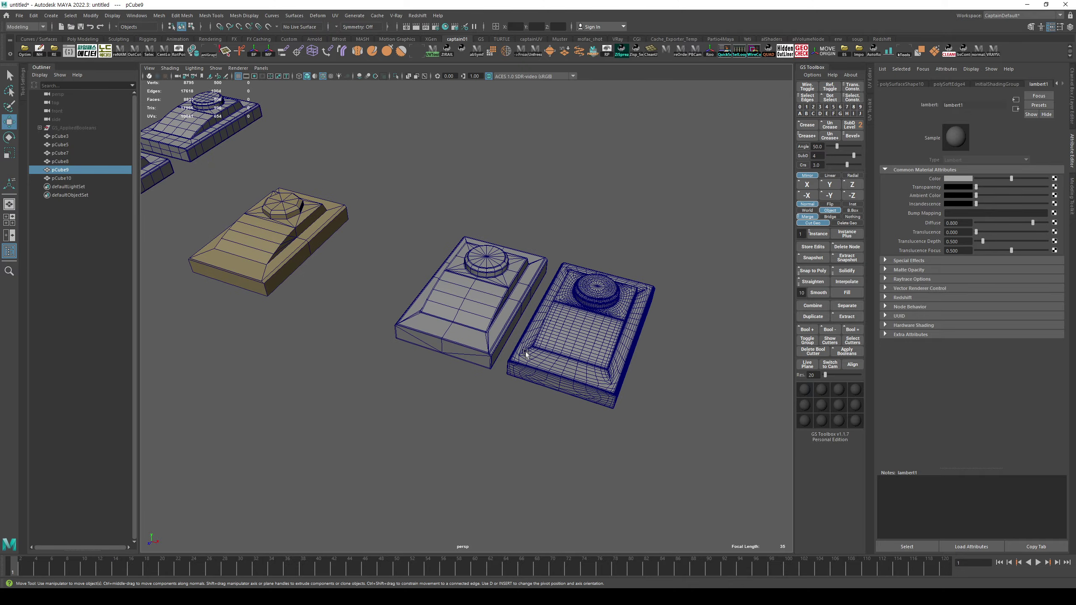
scroll(526, 356, down, 5)
alt+drag(372, 317, 574, 314)
click(553, 338)
scroll(554, 338, up, 5)
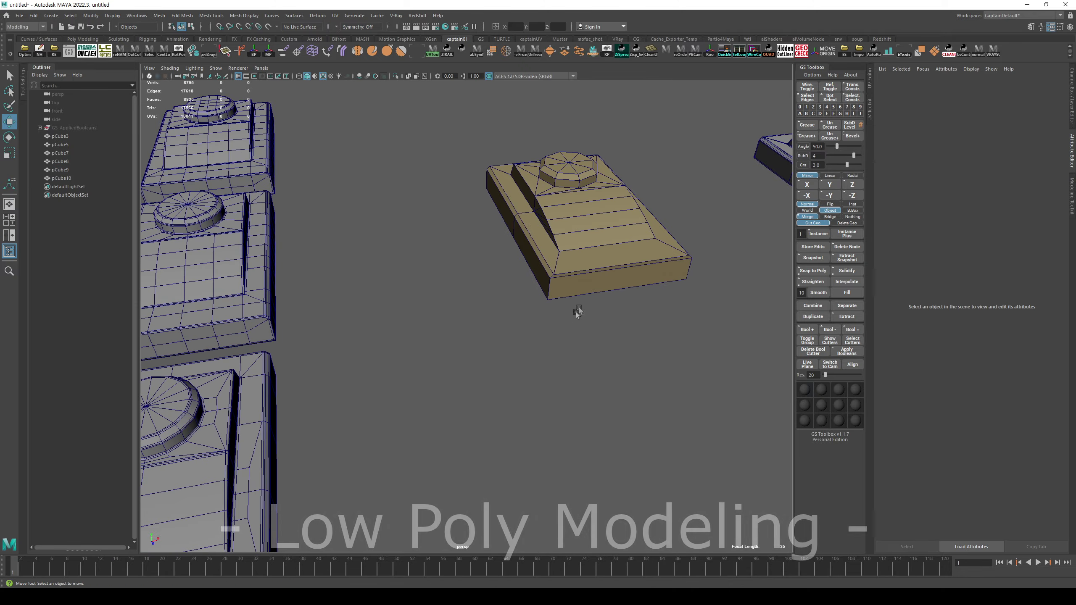
alt+middle_drag(574, 315, 506, 398)
click(553, 306)
click(632, 272)
mouse_move(633, 324)
alt+mouse_down()
mouse_move(583, 303)
mouse_move(474, 315)
mouse_move(545, 333)
alt+mouse_up()
- Hide the wireframe overlay and soften the edge loop around the top of the tan block's round knob
key(alt+5)
scroll(536, 337, up, 5)
click(568, 264)
key(F10)
click(597, 252)
double_click(601, 253)
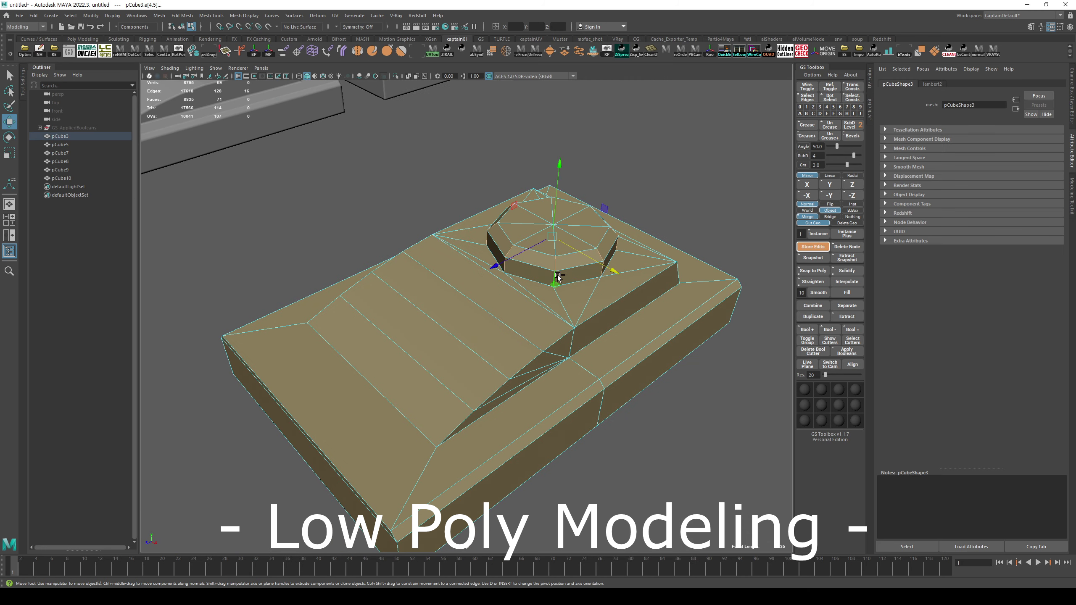
click(219, 16)
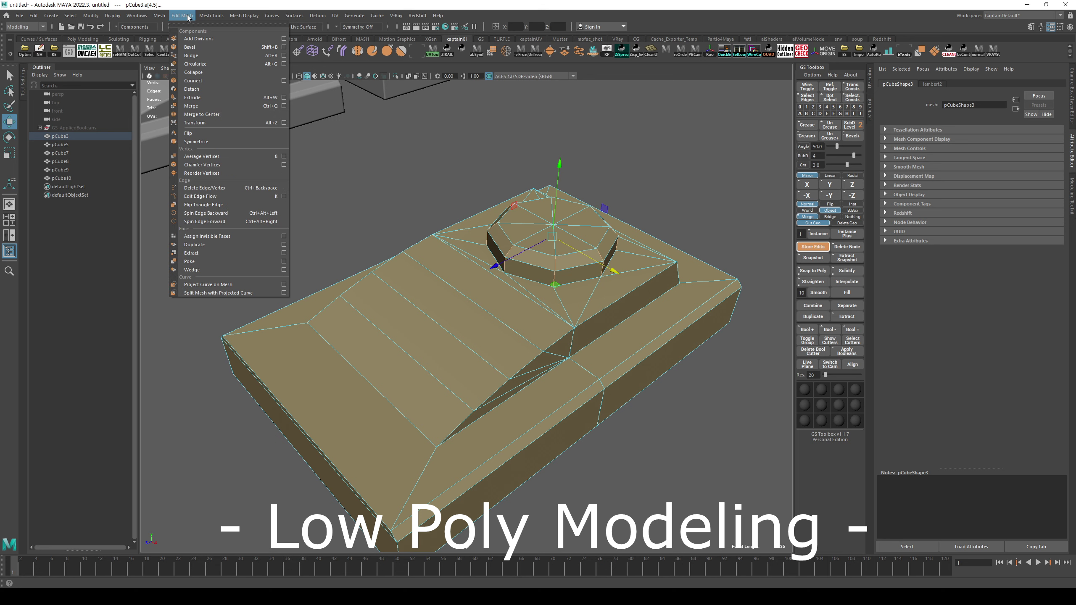
mouse_move(245, 15)
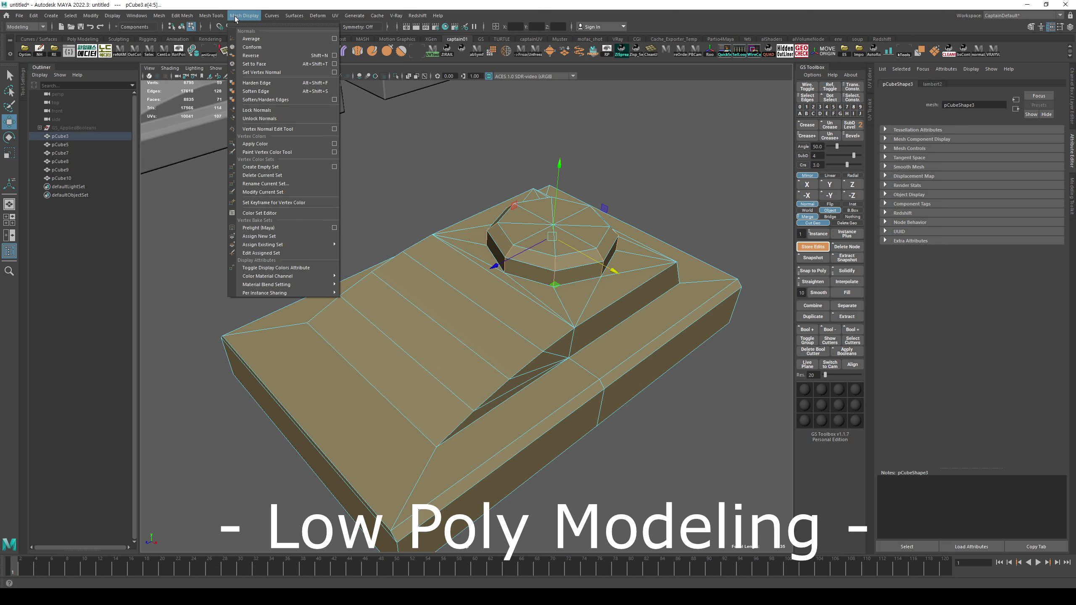
click(256, 91)
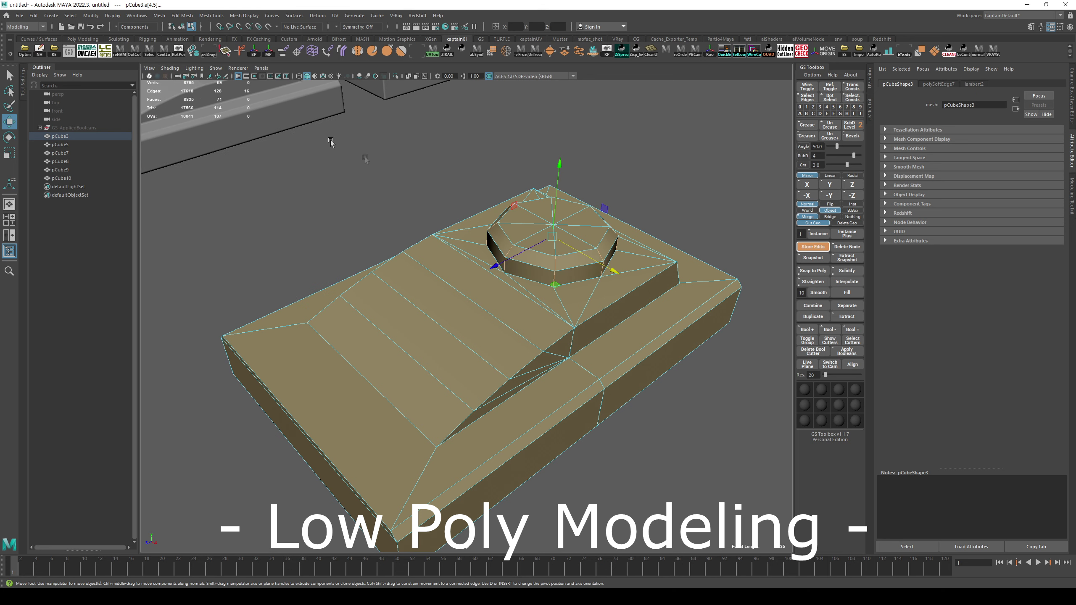
- Select the knob's ring of side faces, convert it to edges and soften them, returning to object selection
double_click(526, 276)
key(F11)
click(528, 271)
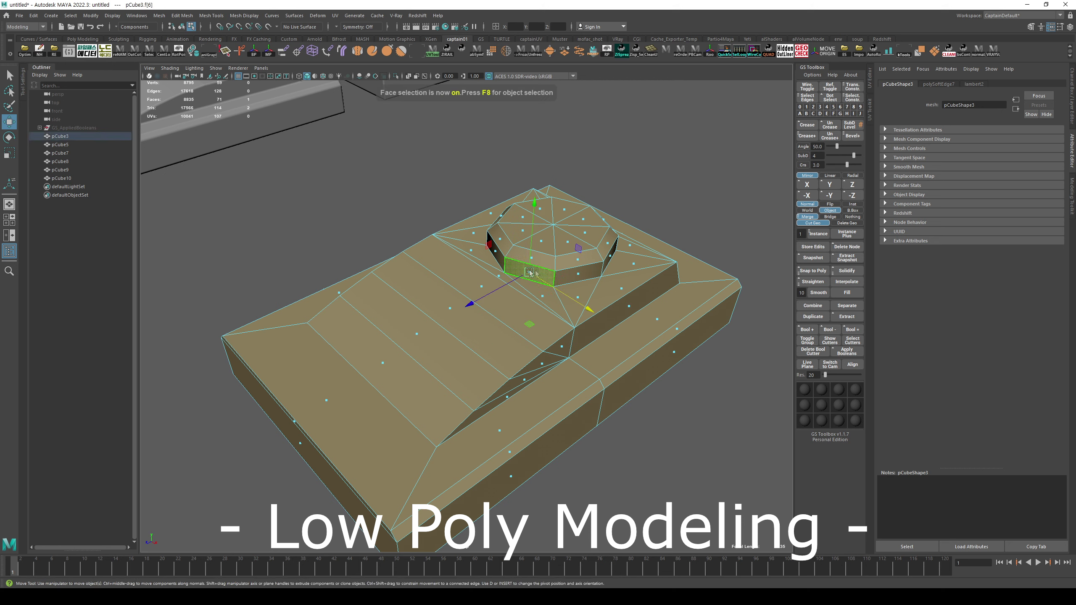
double_click(578, 273)
click(577, 273)
shift+double_click(532, 272)
ctrl+right_drag(545, 262, 687, 164)
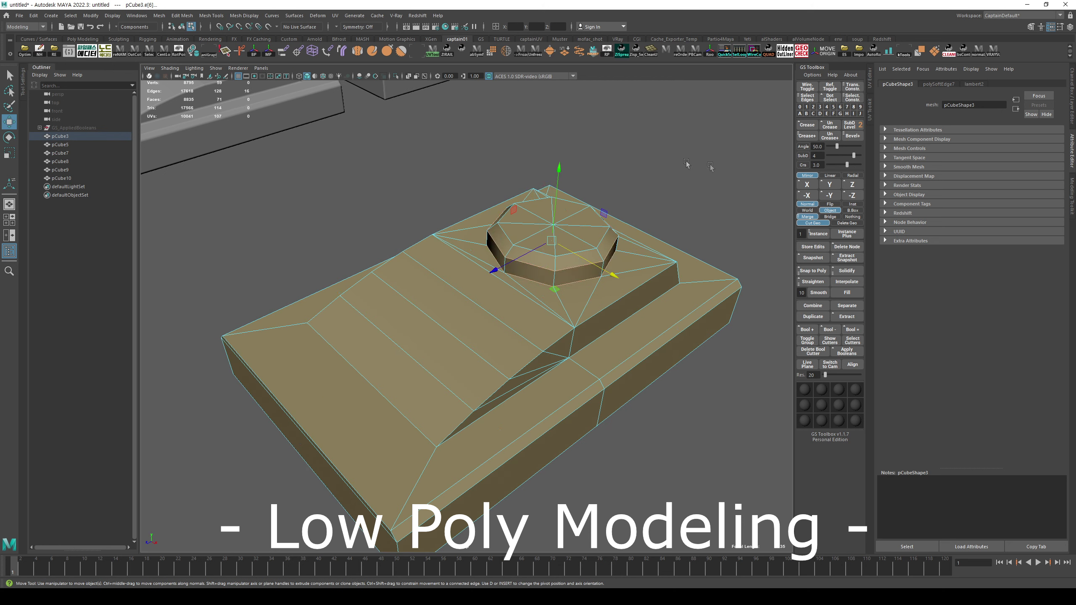
click(244, 15)
mouse_move(195, 17)
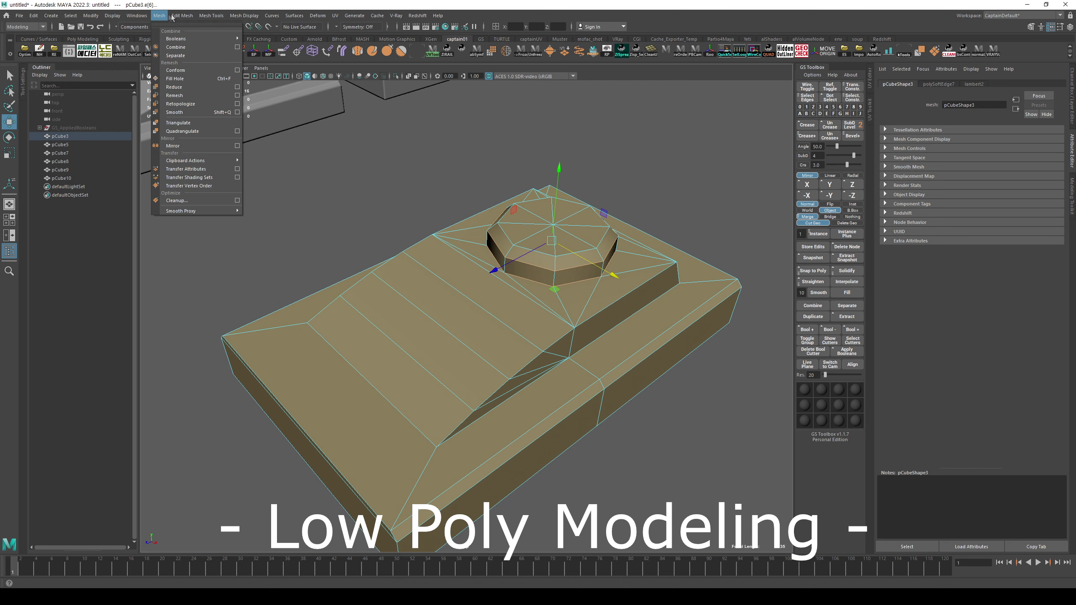
mouse_move(244, 15)
click(253, 90)
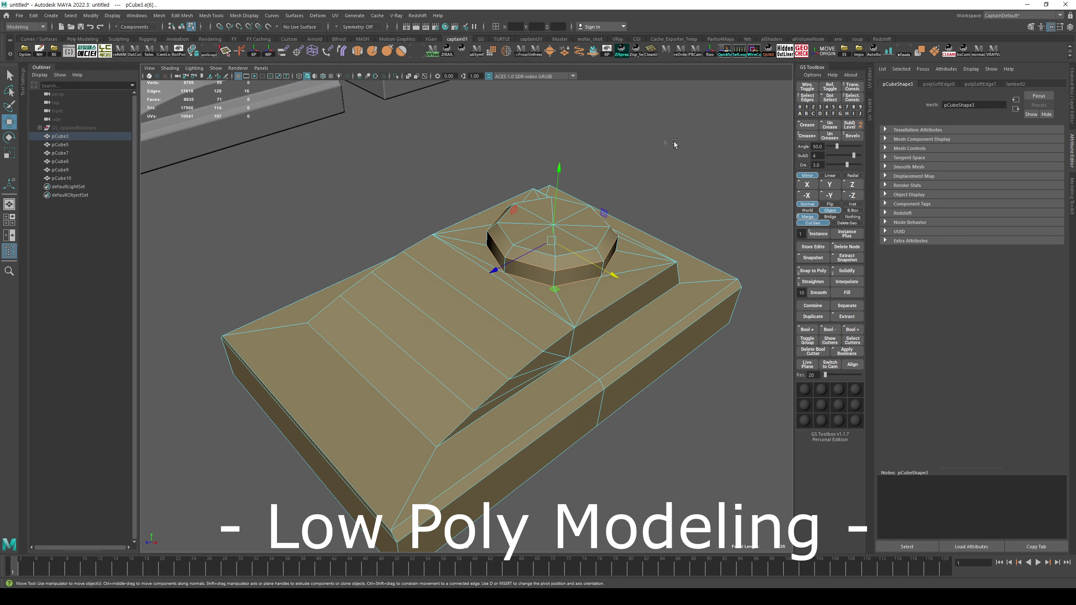
key(F8)
- Harden the single edge where the tan block's knob platform meets the curved slope, and return to object selection
alt+drag(673, 141, 573, 260)
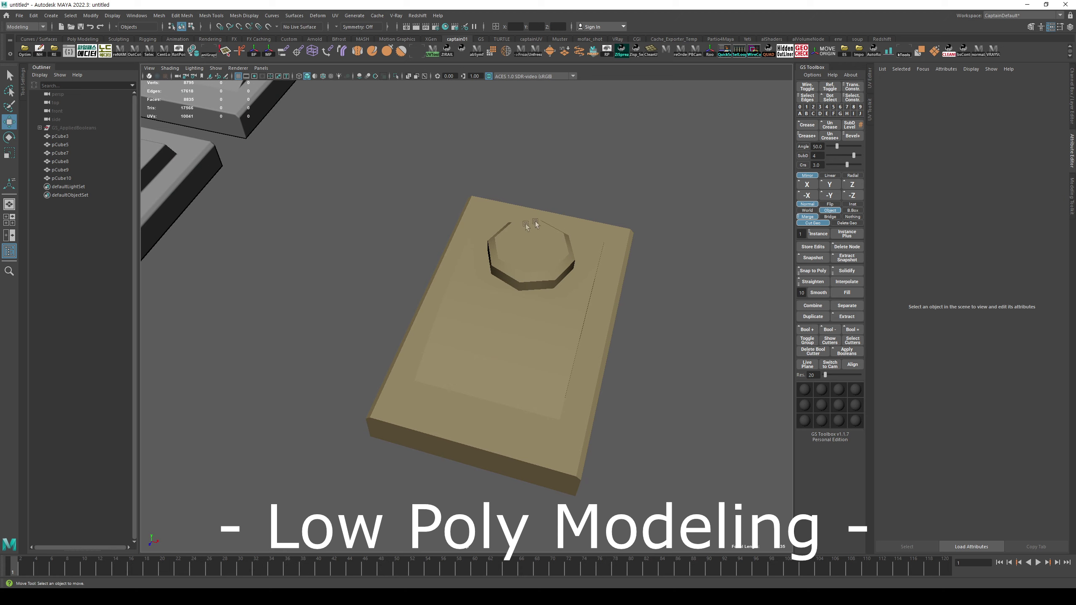
scroll(600, 260, down, 5)
scroll(599, 260, up, 5)
alt+drag(601, 262, 551, 339)
scroll(501, 321, up, 3)
click(501, 321)
key(F10)
click(469, 279)
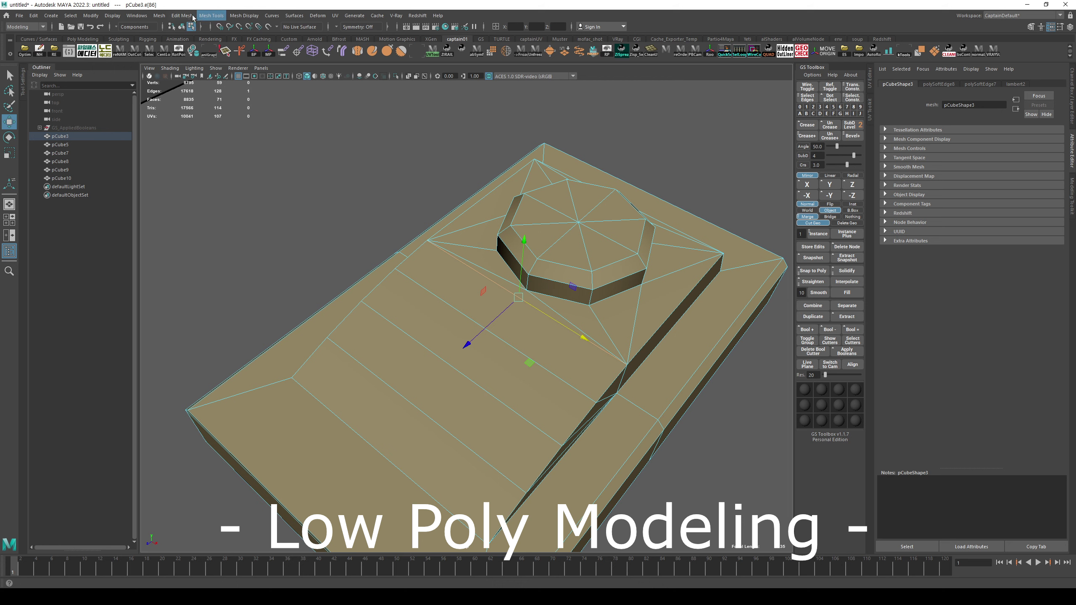
click(245, 15)
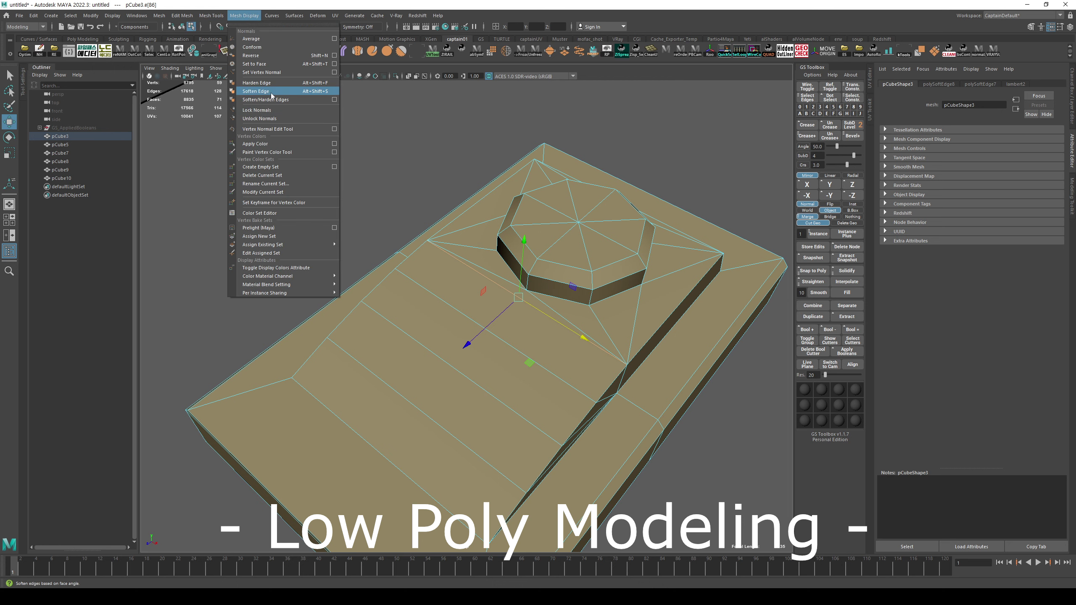
click(268, 83)
key(F8)
click(679, 180)
- Show the wireframe on shaded models and compare the tan low-poly block's topology with the row of three gray blocks
scroll(680, 179, down, 4)
alt+drag(681, 178, 539, 329)
key(alt+5)
alt+drag(619, 256, 555, 271)
scroll(510, 272, down, 2)
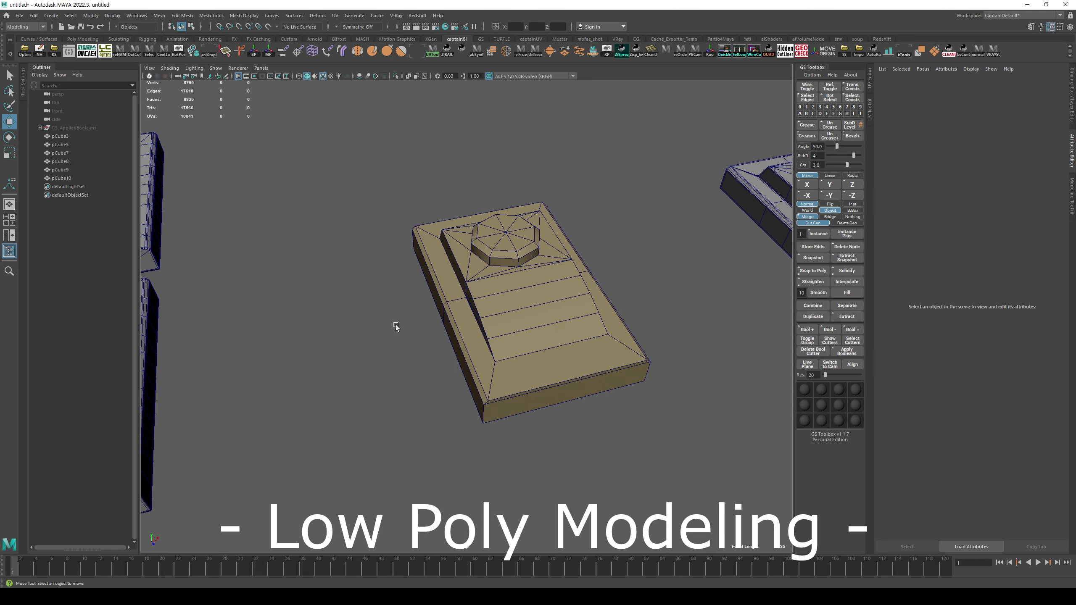
alt+middle_drag(390, 329, 462, 318)
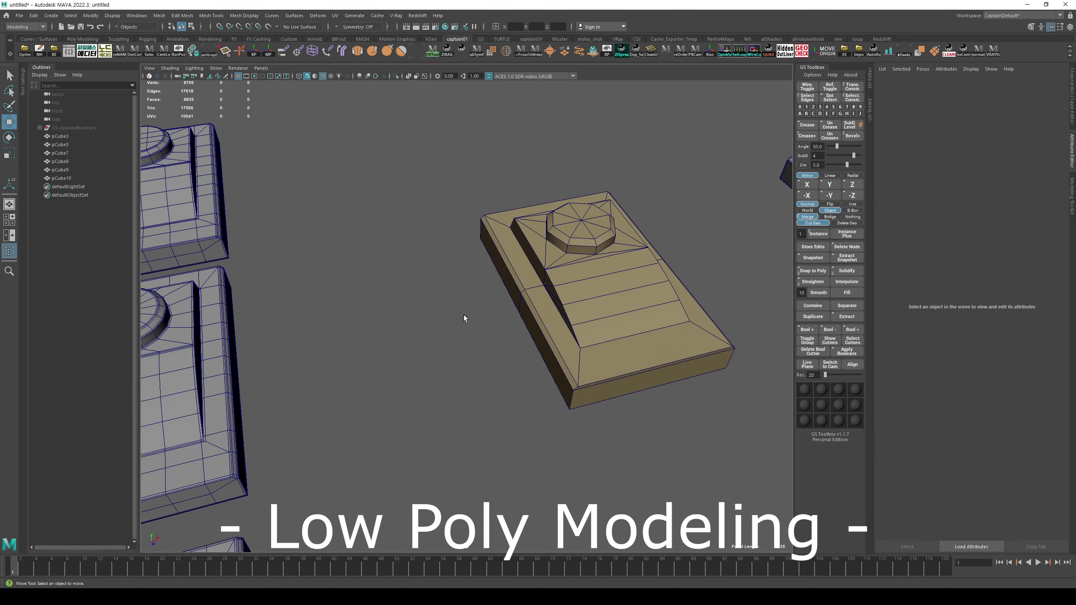
alt+drag(459, 316, 524, 339)
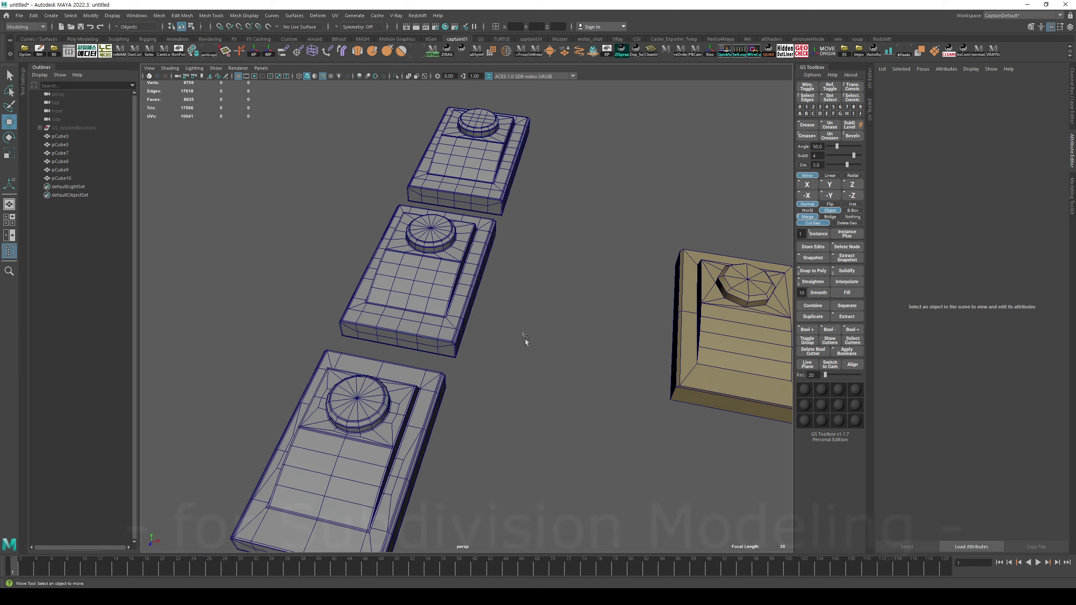
scroll(516, 322, down, 3)
alt+drag(516, 321, 499, 313)
scroll(474, 310, up, 3)
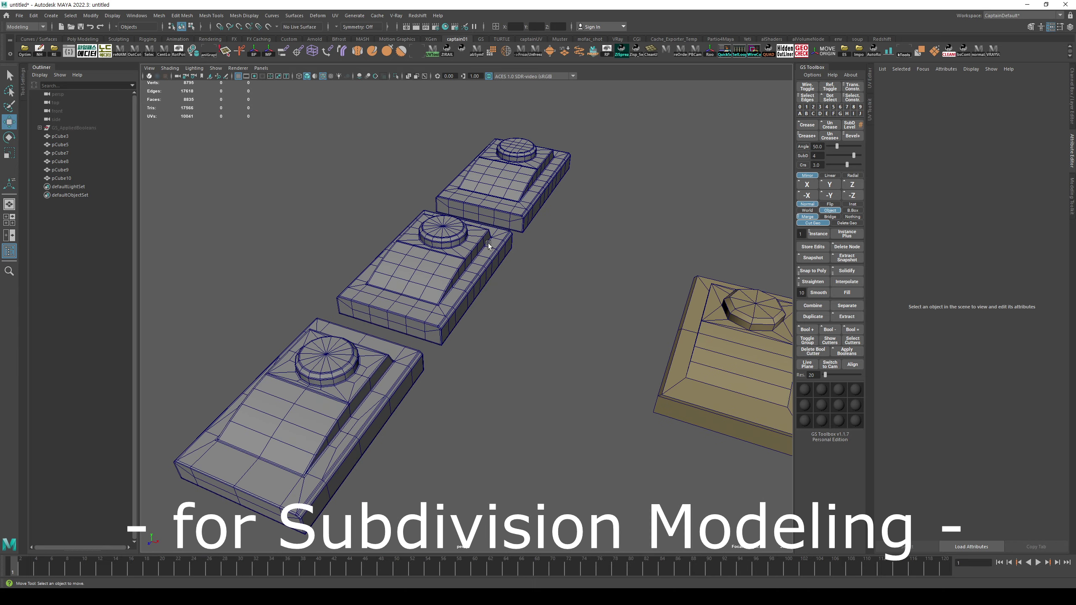
- Preview the three gray blocks smoothed without wireframe and compare their edges and shading with the tan low-poly block
drag(532, 184, 329, 434)
key(3)
click(520, 409)
mouse_move(521, 409)
alt+mouse_down()
mouse_move(497, 411)
mouse_move(569, 402)
alt+mouse_up()
key(alt+5)
scroll(570, 402, up, 3)
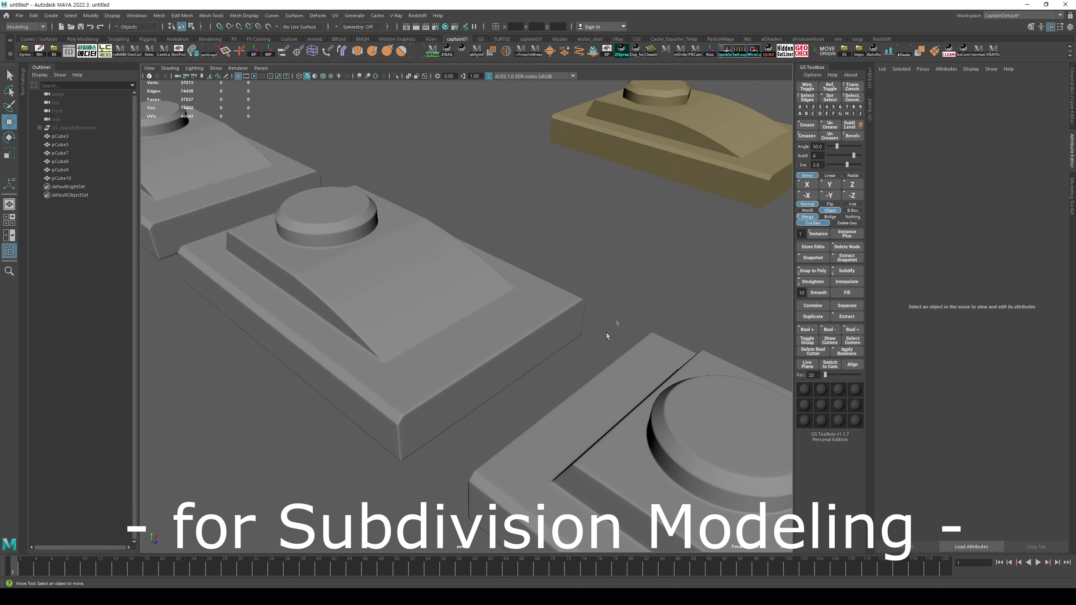
click(705, 192)
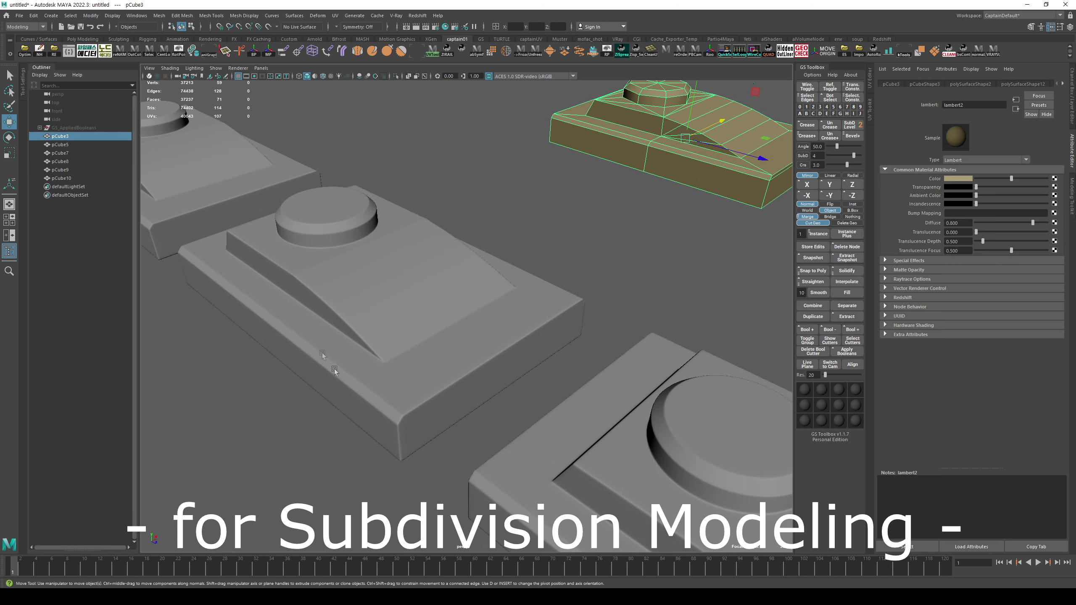
click(554, 235)
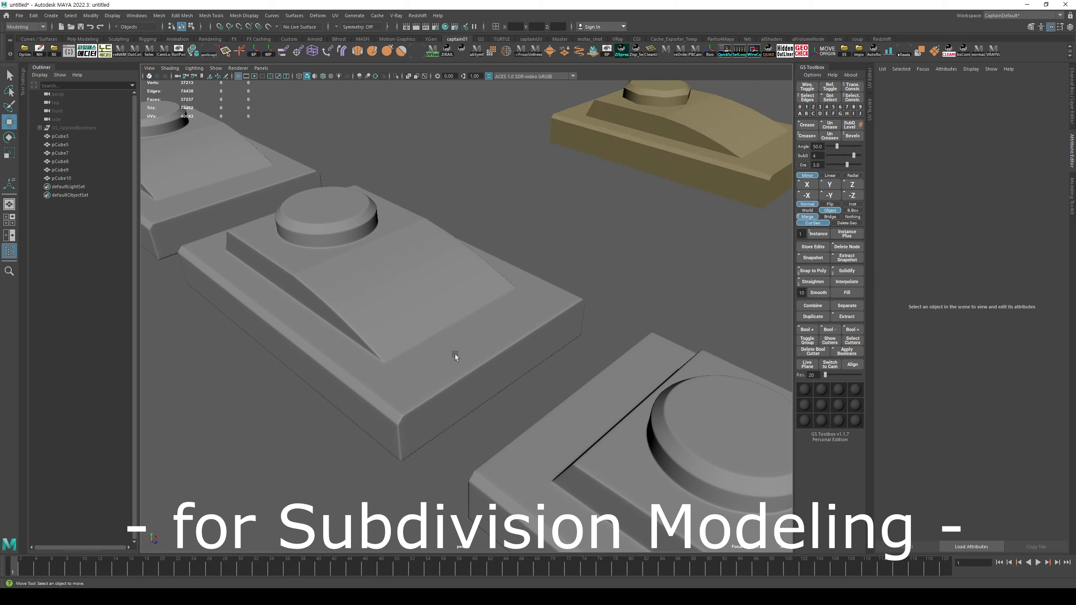
scroll(457, 358, up, 4)
scroll(457, 368, down, 4)
alt+drag(438, 289, 400, 294)
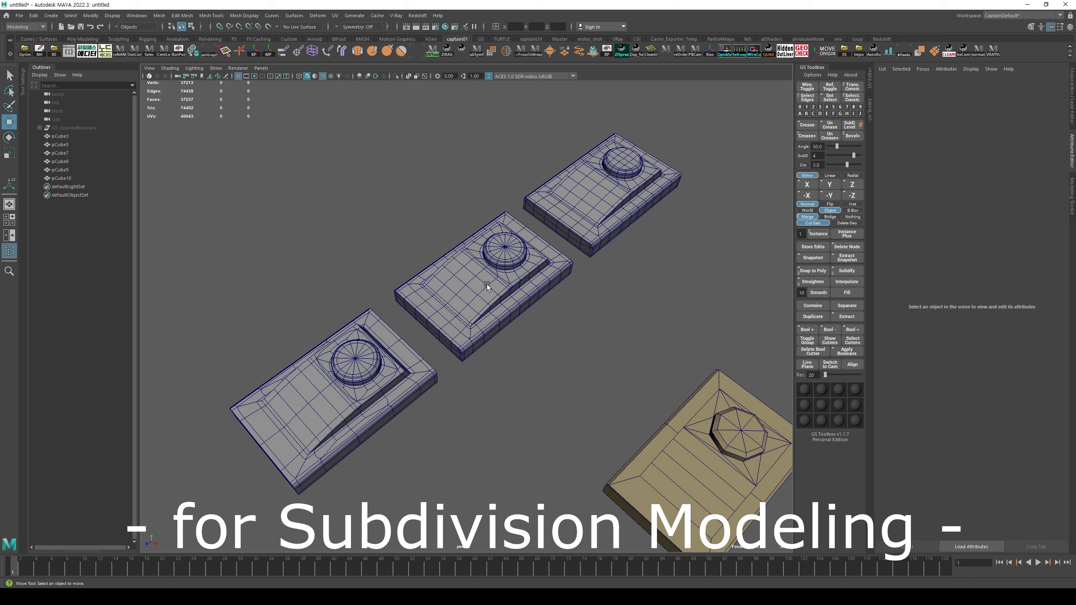
- Turn off the smooth preview on the three gray blocks
click(509, 271)
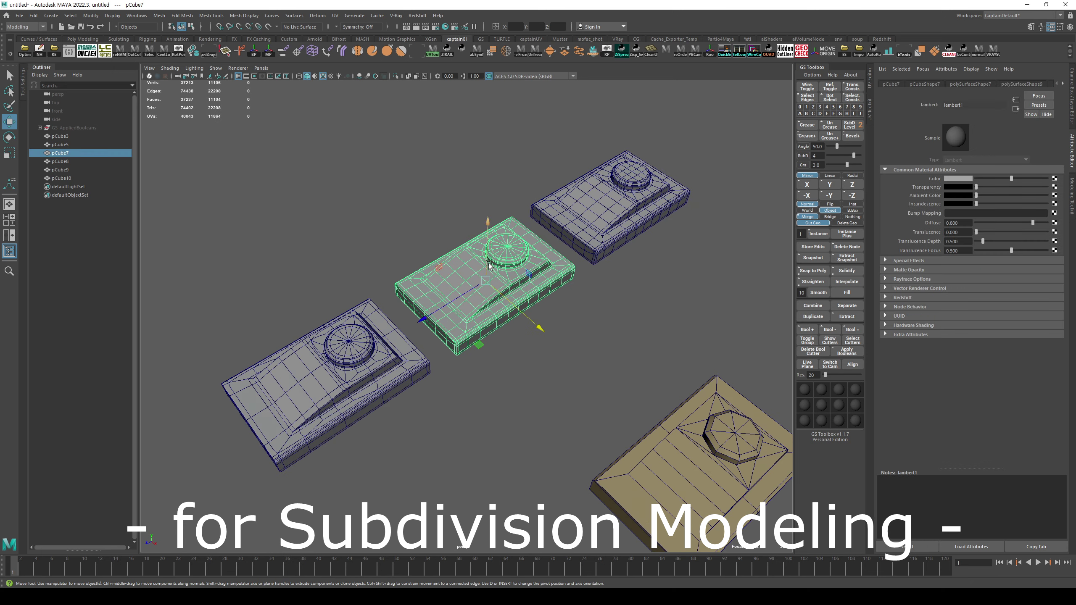
shift+click(645, 184)
shift+click(345, 361)
key(1)
- Examine how the edge flow and knob caps differ between the gray subdivision blocks
scroll(616, 246, up, 5)
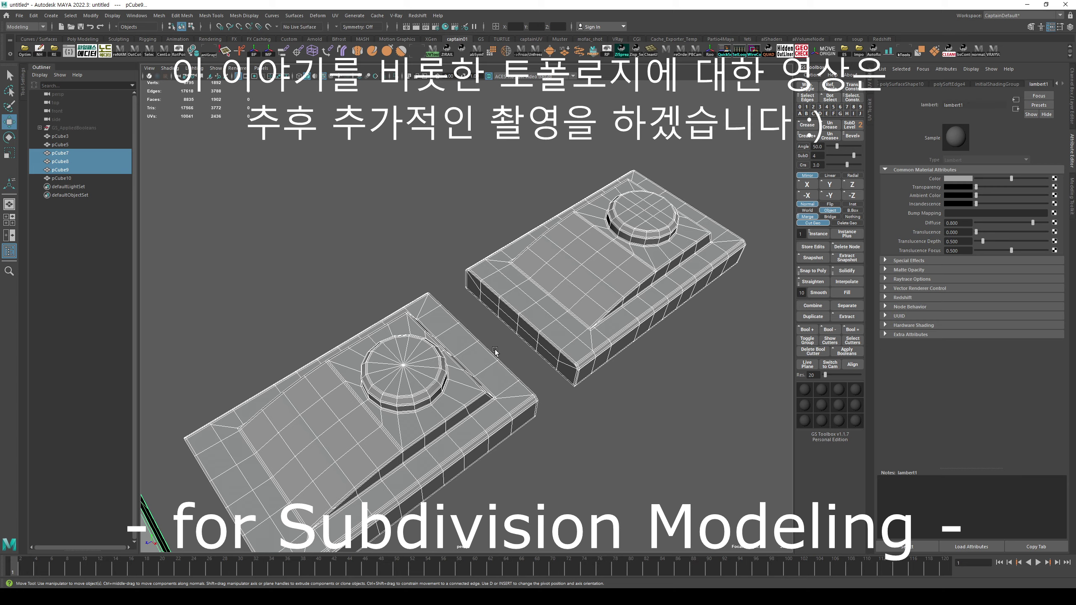
click(528, 419)
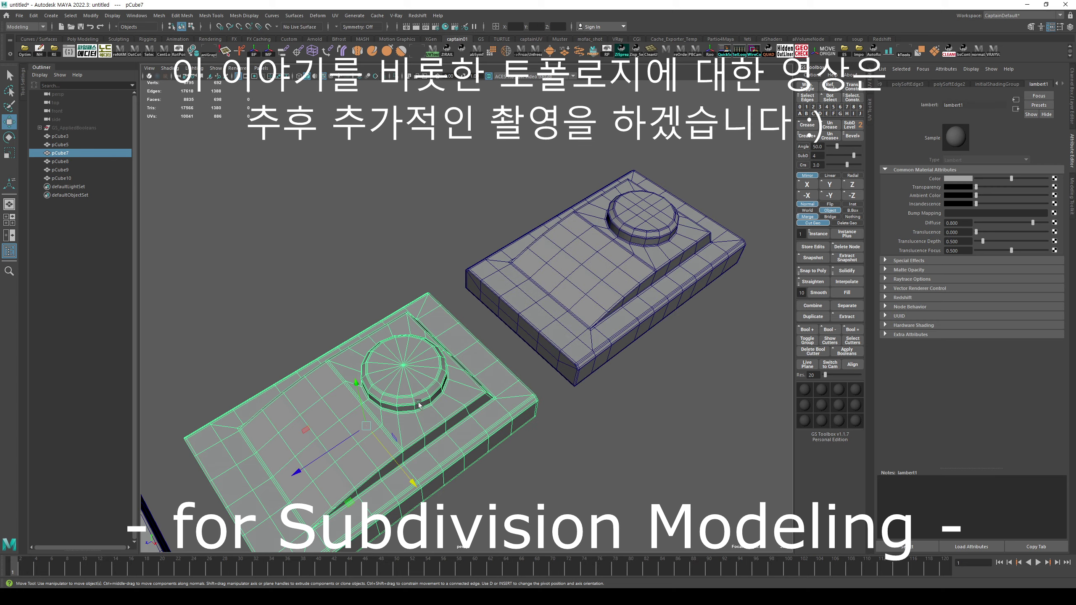
scroll(417, 405, up, 5)
alt+drag(355, 426, 437, 351)
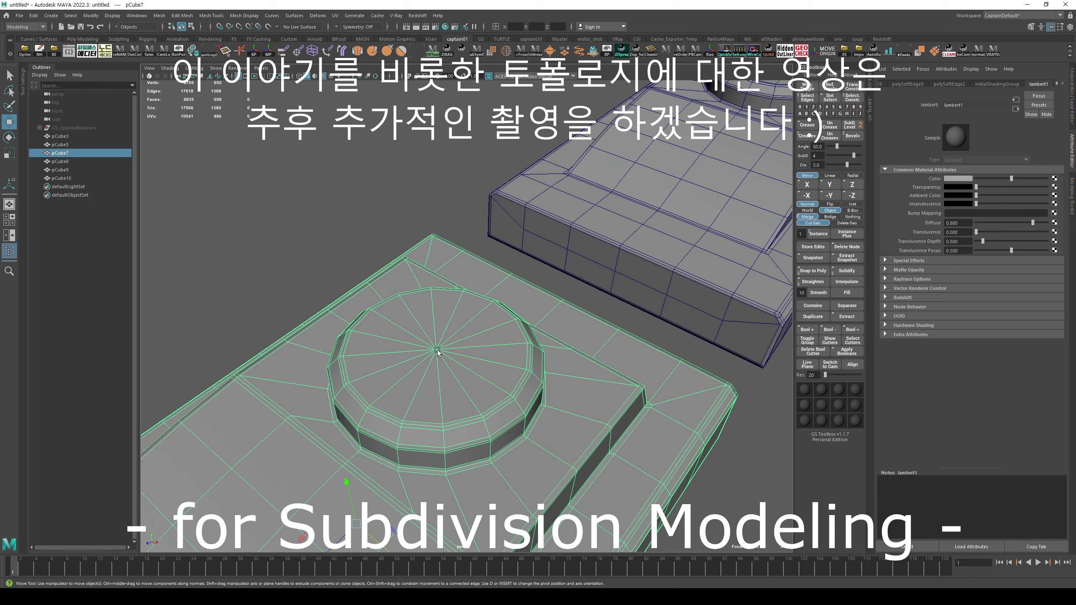
scroll(506, 363, down, 6)
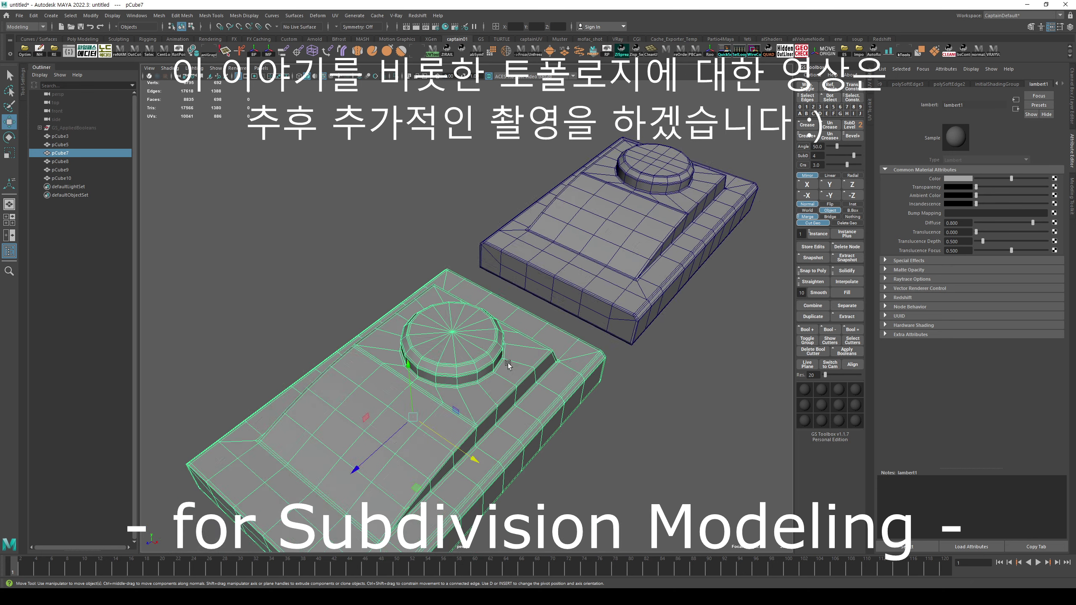
scroll(520, 356, up, 4)
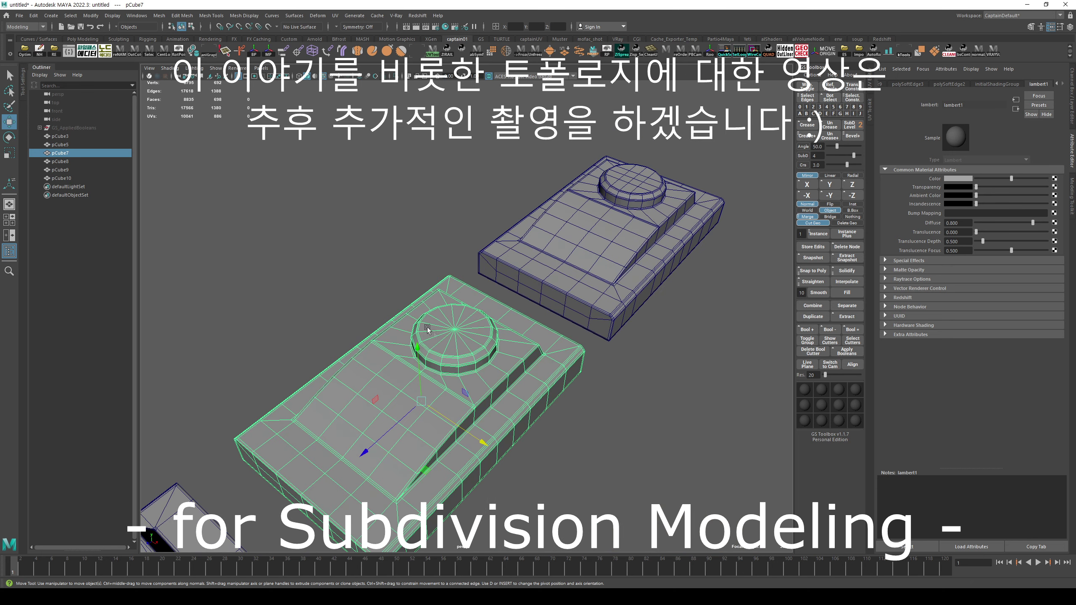
alt+drag(624, 313, 612, 308)
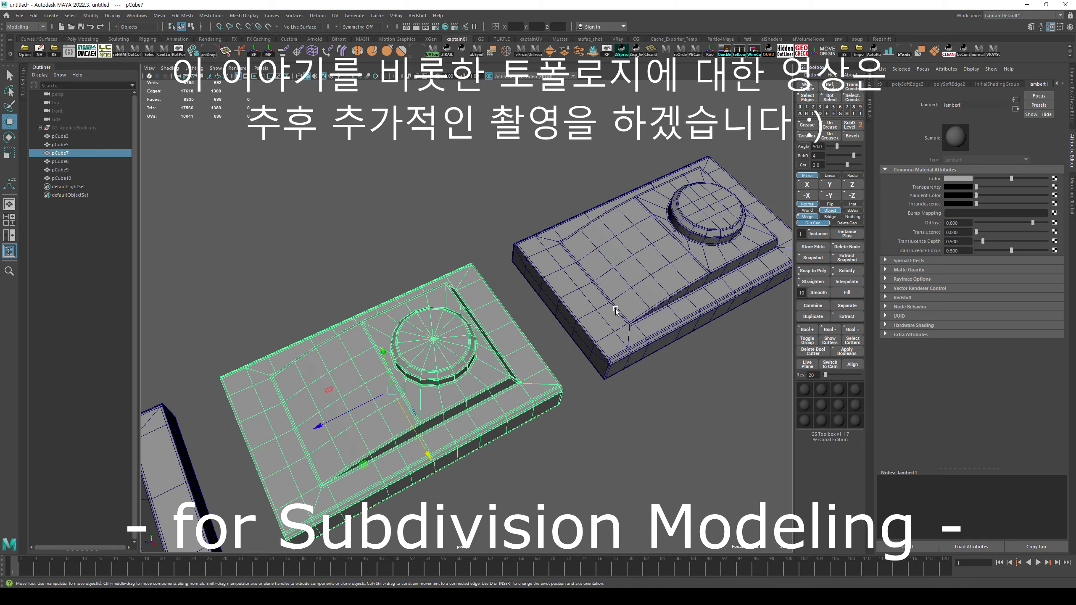
alt+middle_drag(612, 307, 480, 380)
alt+right_drag(480, 380, 521, 420)
alt+right_drag(606, 298, 641, 318)
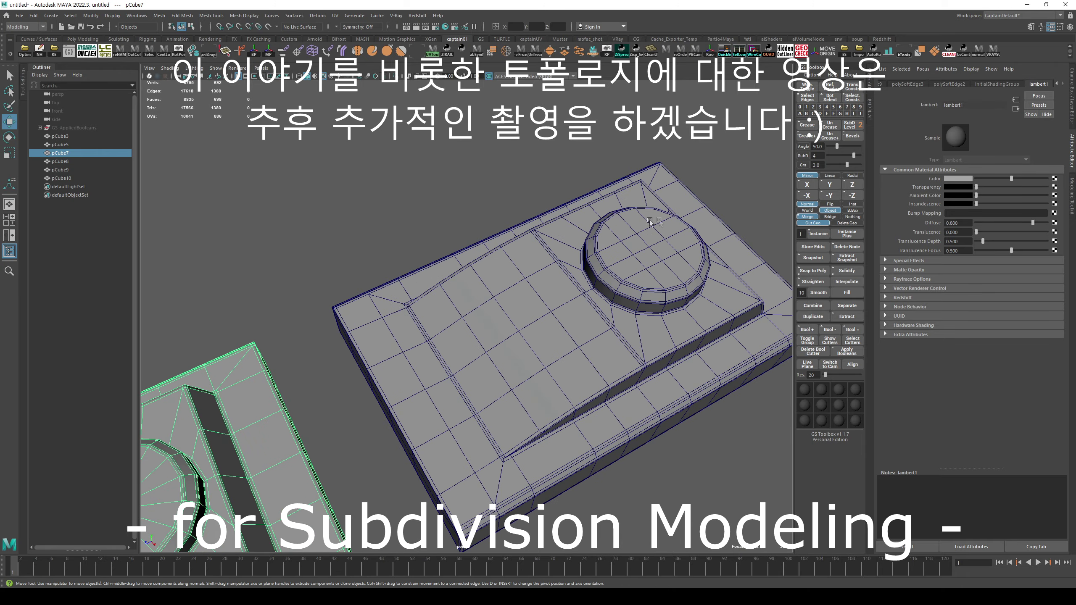
alt+right_drag(644, 272, 496, 313)
alt+middle_drag(369, 387, 472, 335)
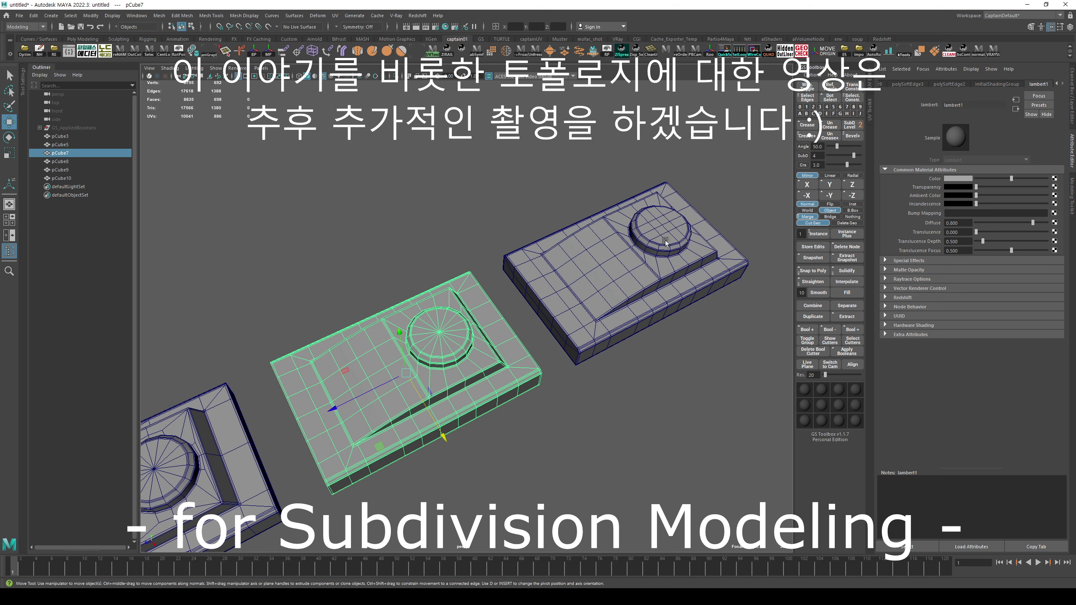
click(511, 223)
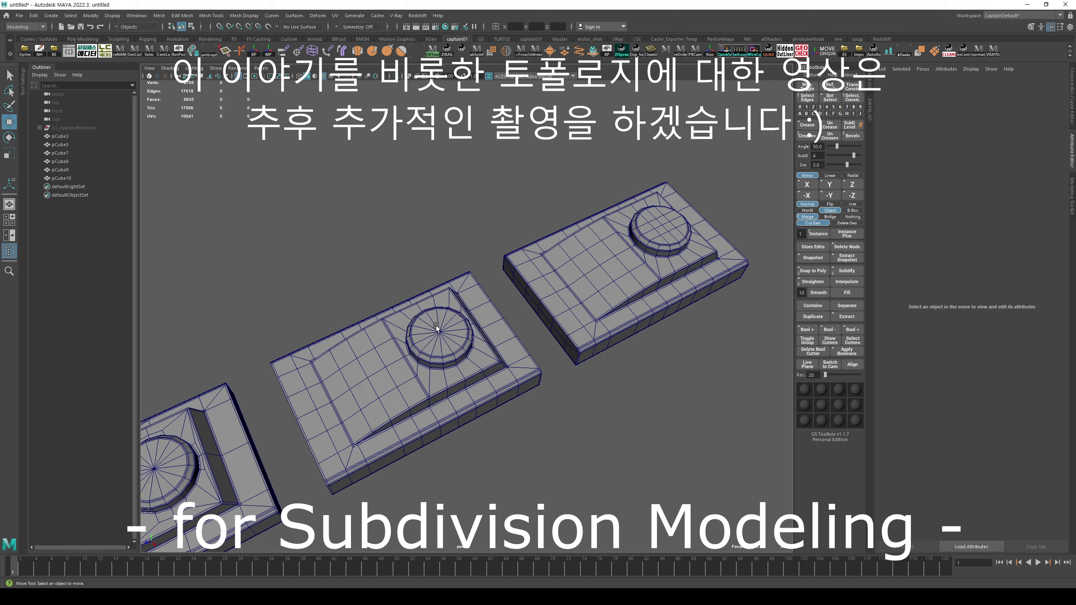
scroll(454, 326, down, 5)
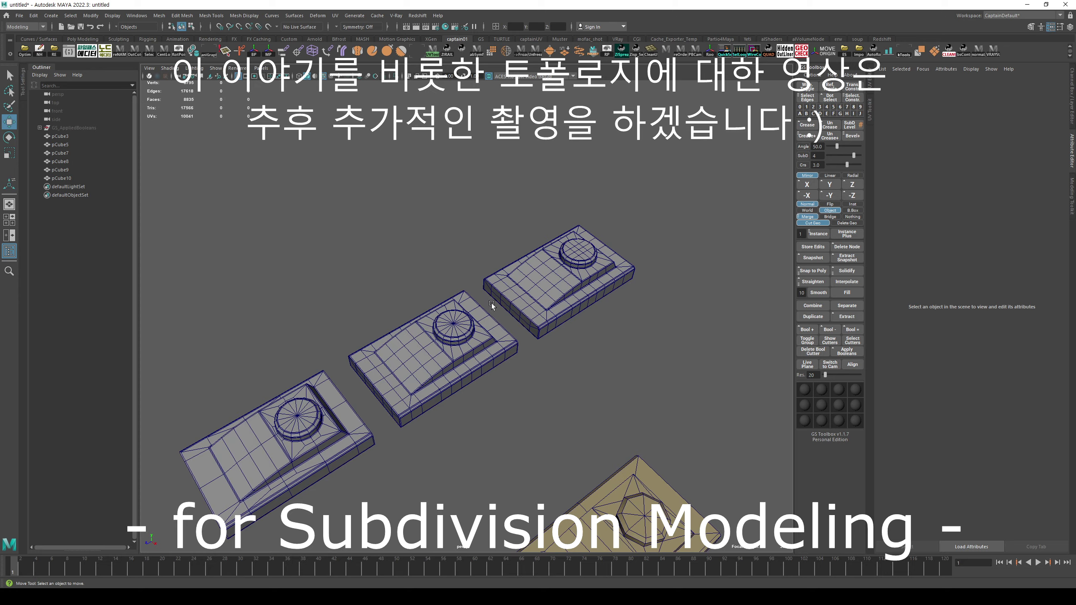
- Examine the edge flow around the raised panels and knobs of the three gray subdivision blocks
scroll(491, 304, up, 8)
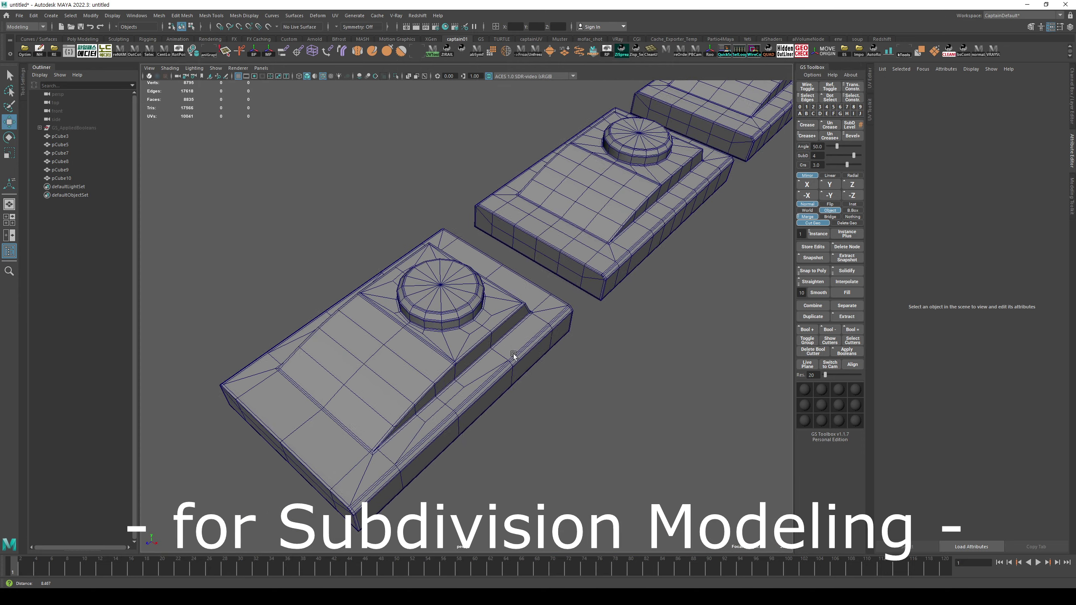
scroll(512, 353, up, 1)
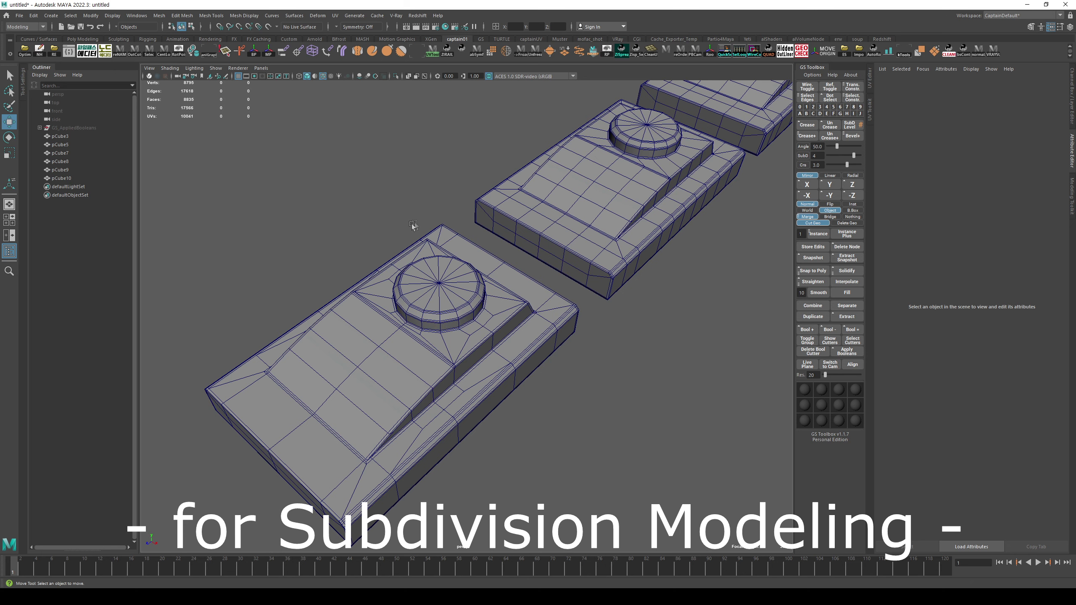
scroll(420, 432, down, 5)
drag(473, 409, 373, 461)
click(595, 269)
click(525, 338)
alt+middle_drag(614, 274, 566, 343)
drag(668, 186, 478, 347)
click(544, 344)
- Duplicate the two outer gray blocks of the row and move the copies out beside the originals
click(637, 252)
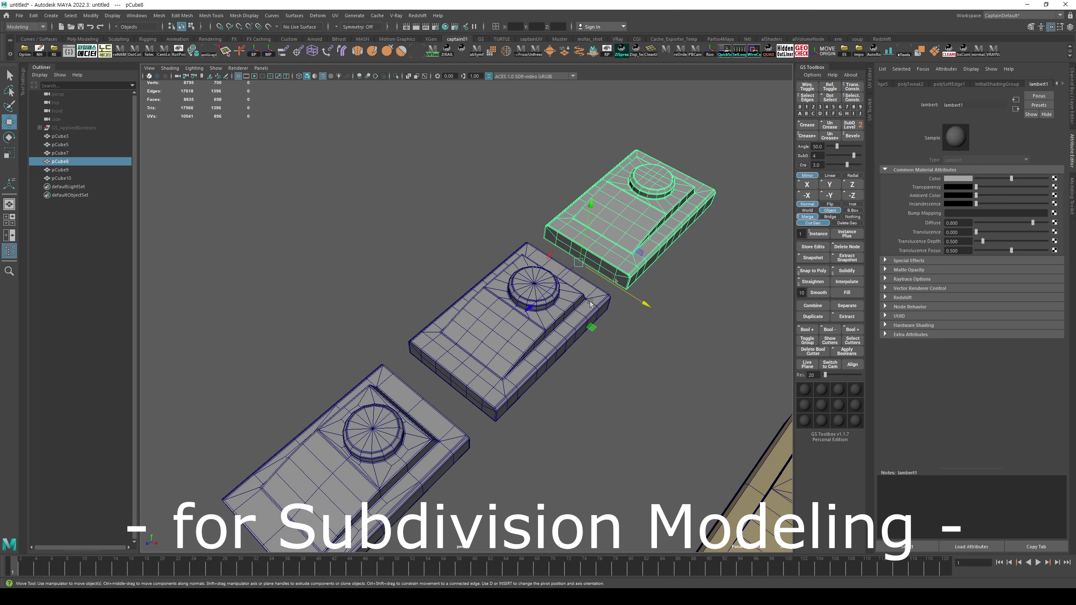
scroll(488, 376, down, 2)
scroll(546, 354, up, 1)
shift+click(442, 403)
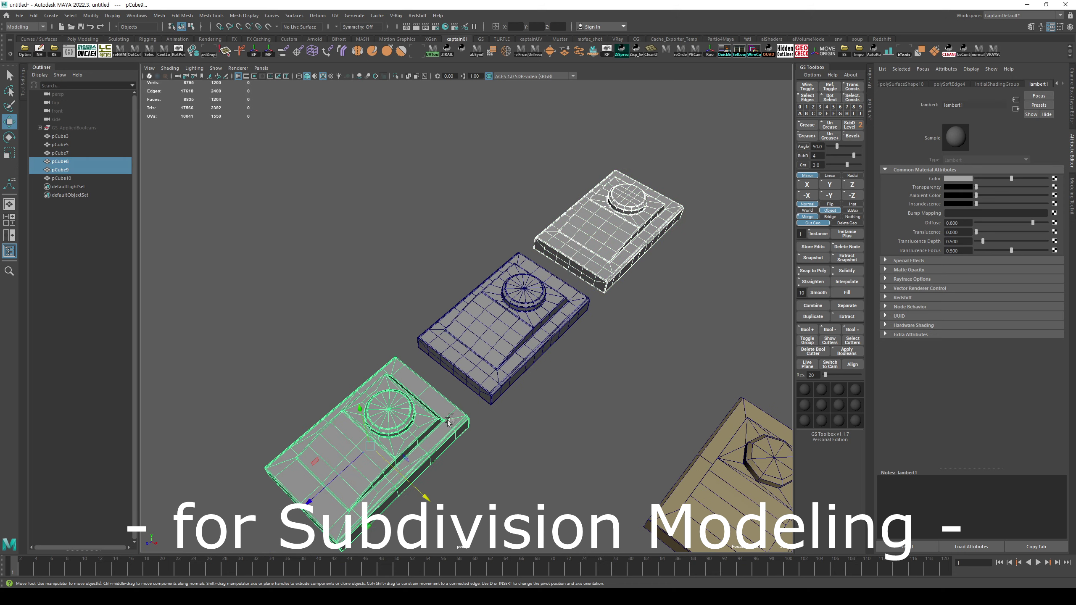
drag(401, 474, 320, 413)
key(ctrl+z)
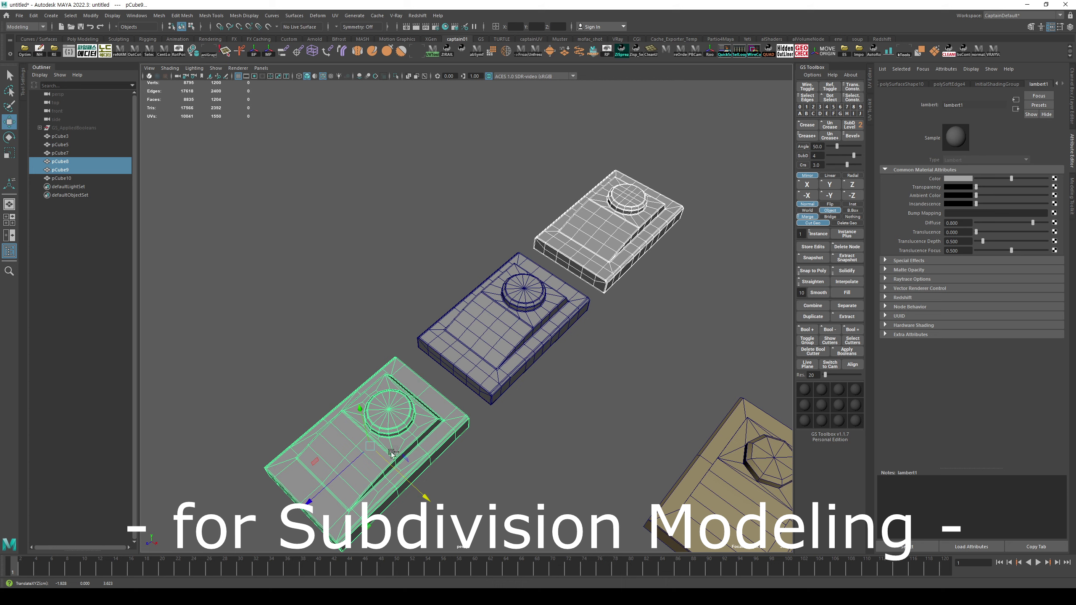
key(ctrl+d)
drag(397, 474, 280, 374)
- Smooth the two duplicated blocks with 2 divisions
click(505, 51)
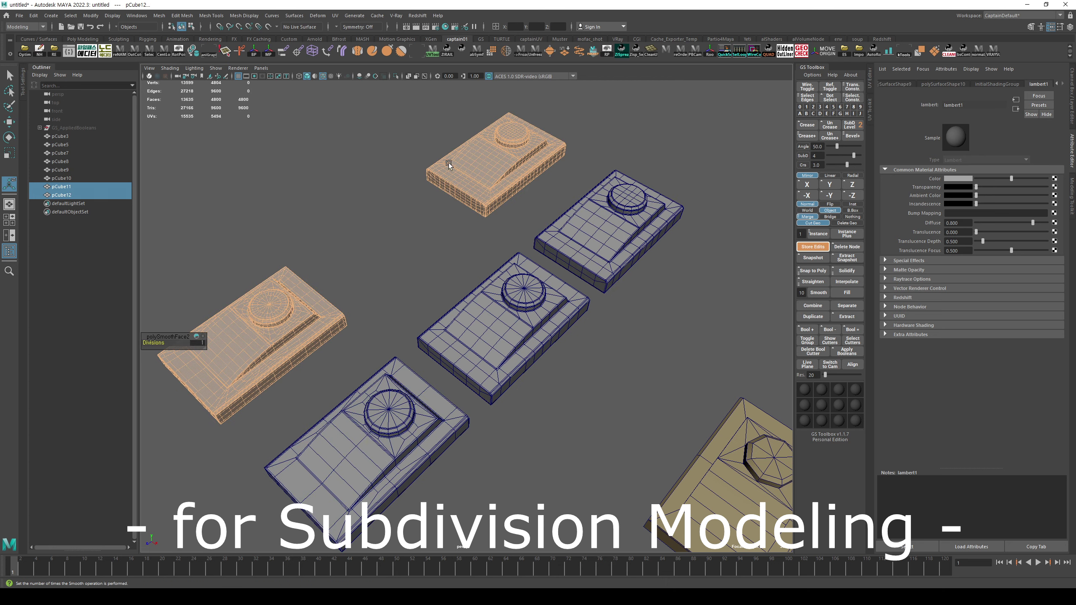
key(ctrl+a)
click(1020, 180)
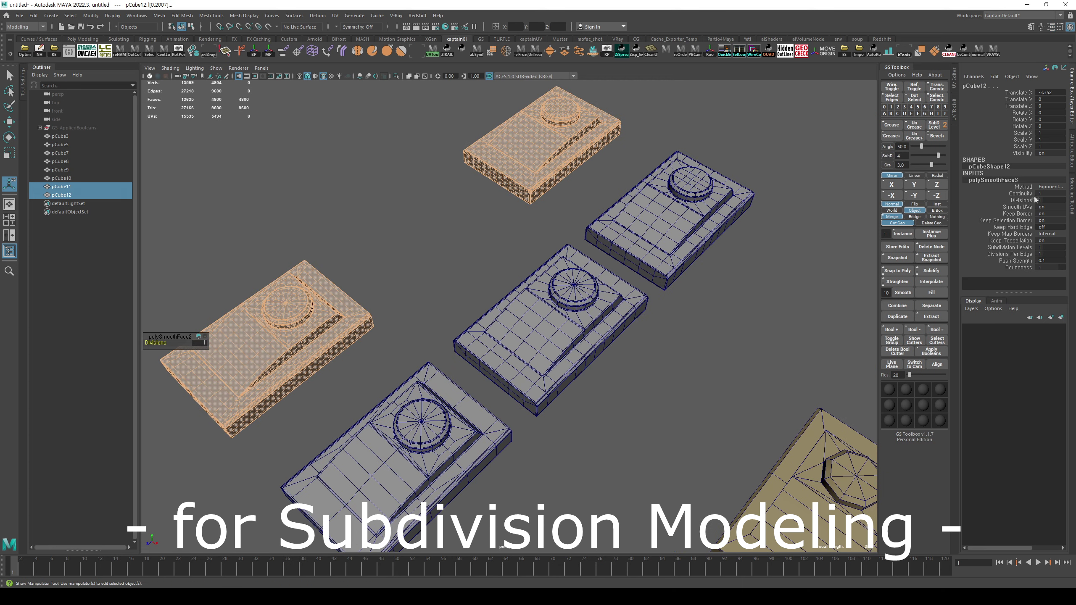
click(1039, 199)
text(2)
key(Return)
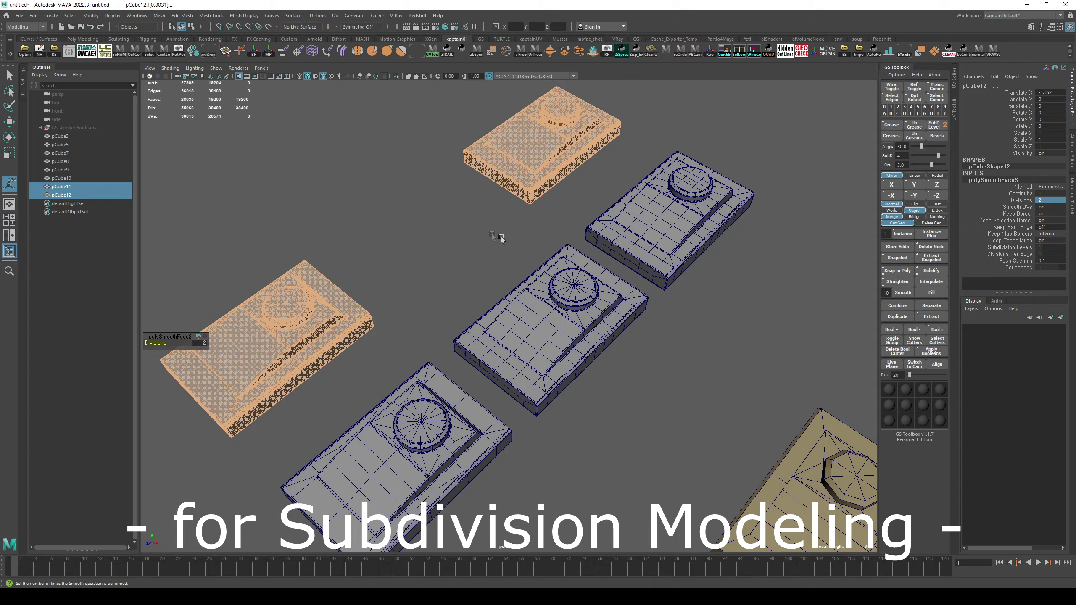
click(506, 240)
- Examine the dense wireframe of the smoothed copy with the radial knob cap and compare it with its unsmoothed original
alt+drag(411, 287, 516, 145)
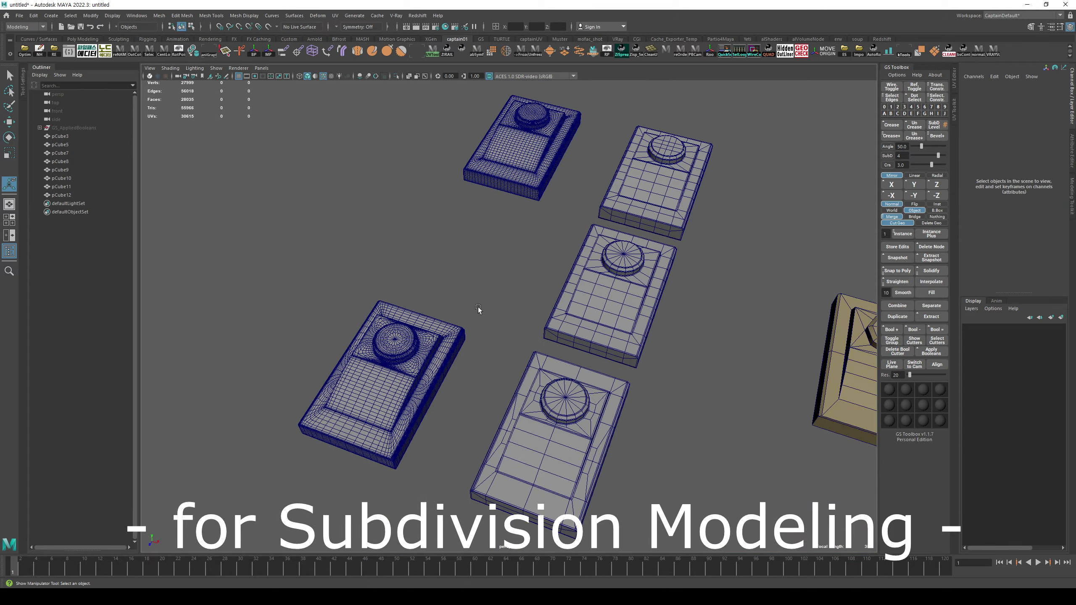
scroll(407, 437, up, 4)
alt+middle_drag(411, 397, 458, 269)
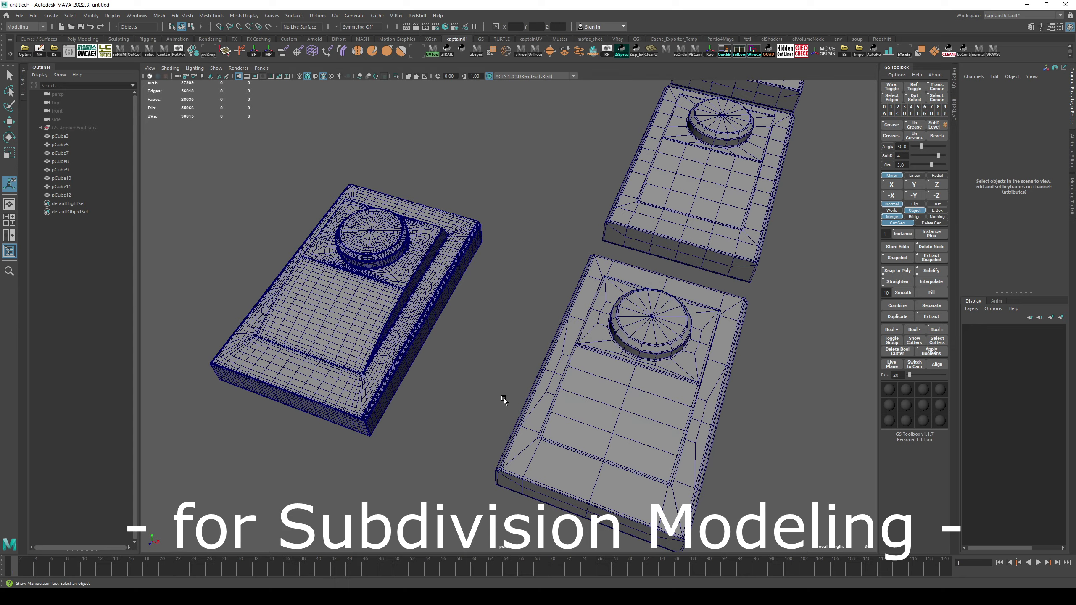
alt+middle_drag(424, 304, 426, 325)
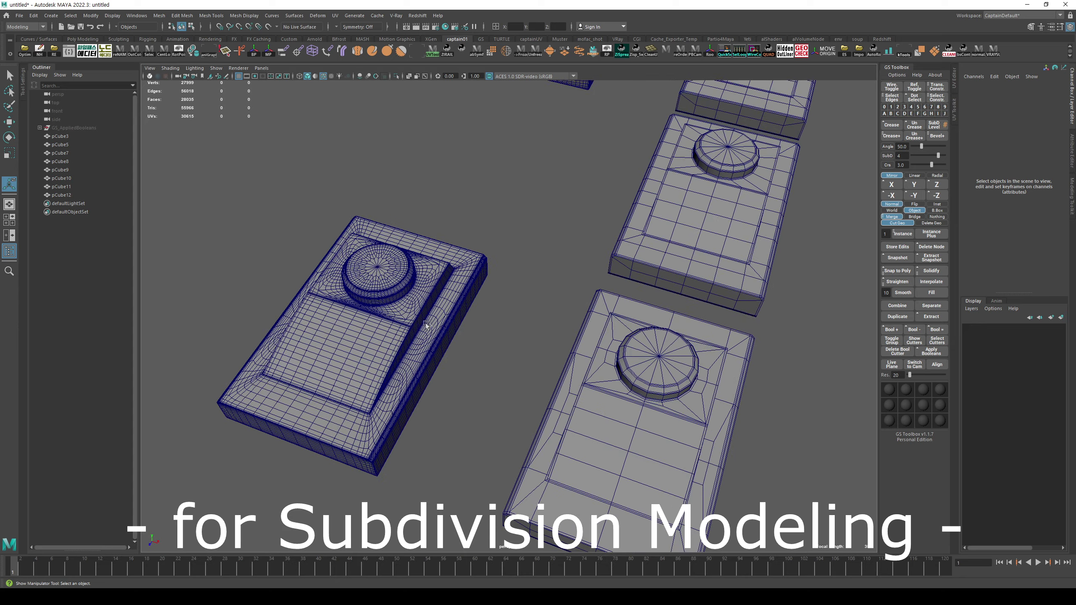
scroll(363, 279, up, 4)
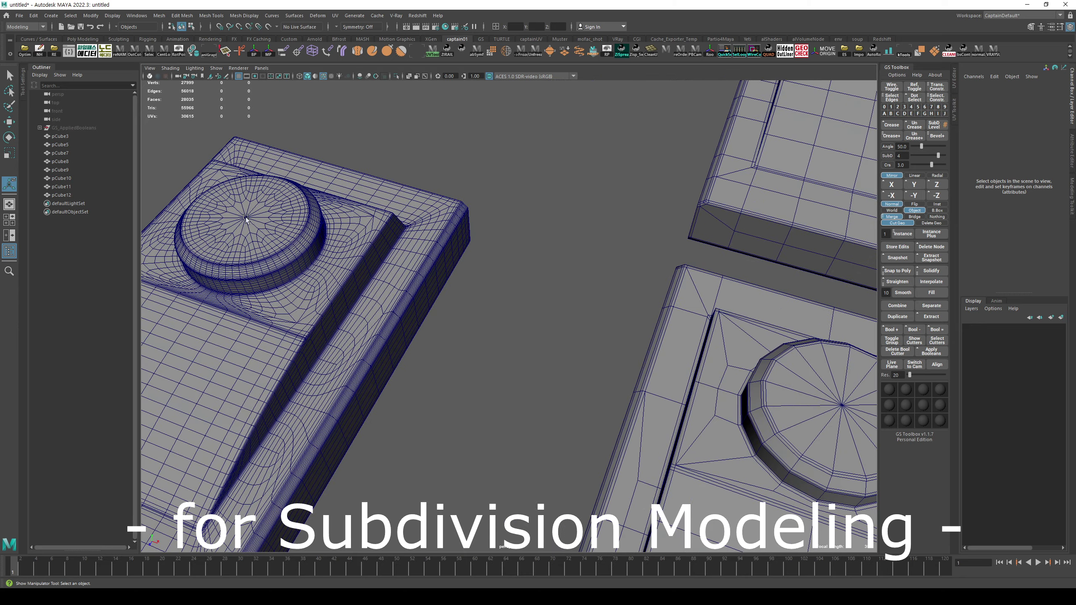
scroll(239, 210, down, 5)
alt+drag(239, 211, 515, 328)
alt+right_drag(515, 328, 616, 457)
- Inspect the vertex distribution on the smoothed copy with the grid knob cap, then return to object selection
key(q)
click(556, 210)
key(F9)
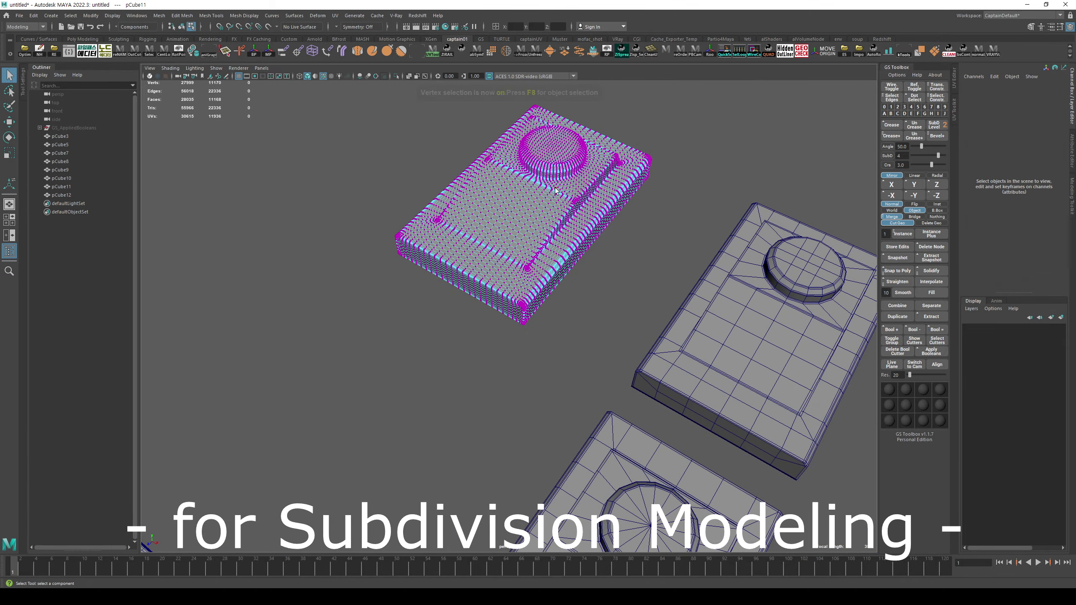
click(556, 201)
key(f)
key(F8)
click(682, 363)
alt+drag(682, 363, 652, 362)
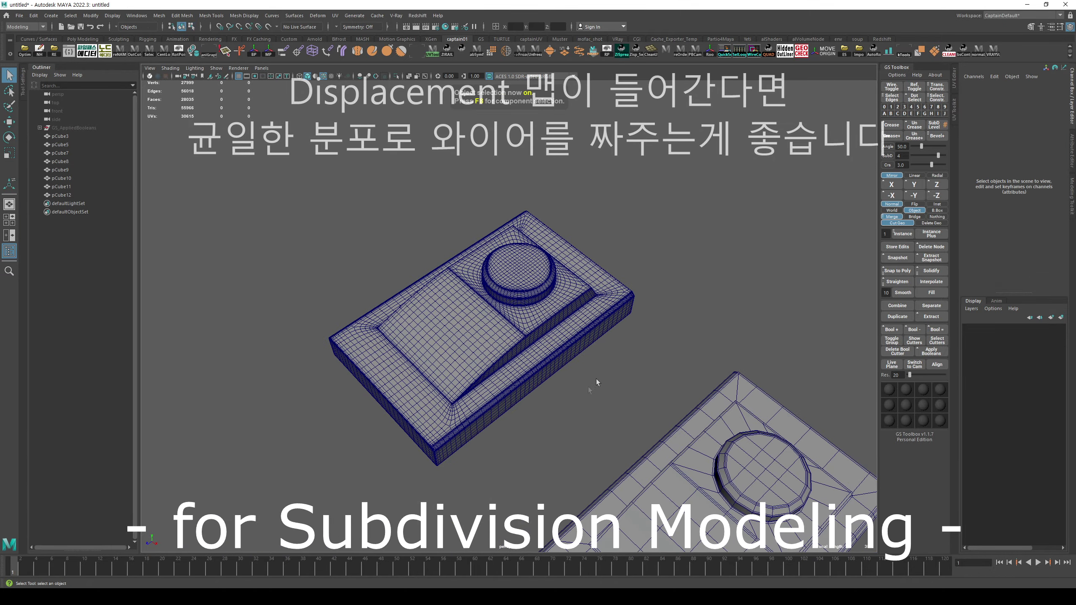
- Check how evenly the wires are spread over the smoothed grid-capped block from several angles
alt+drag(502, 353, 553, 333)
scroll(566, 371, up, 5)
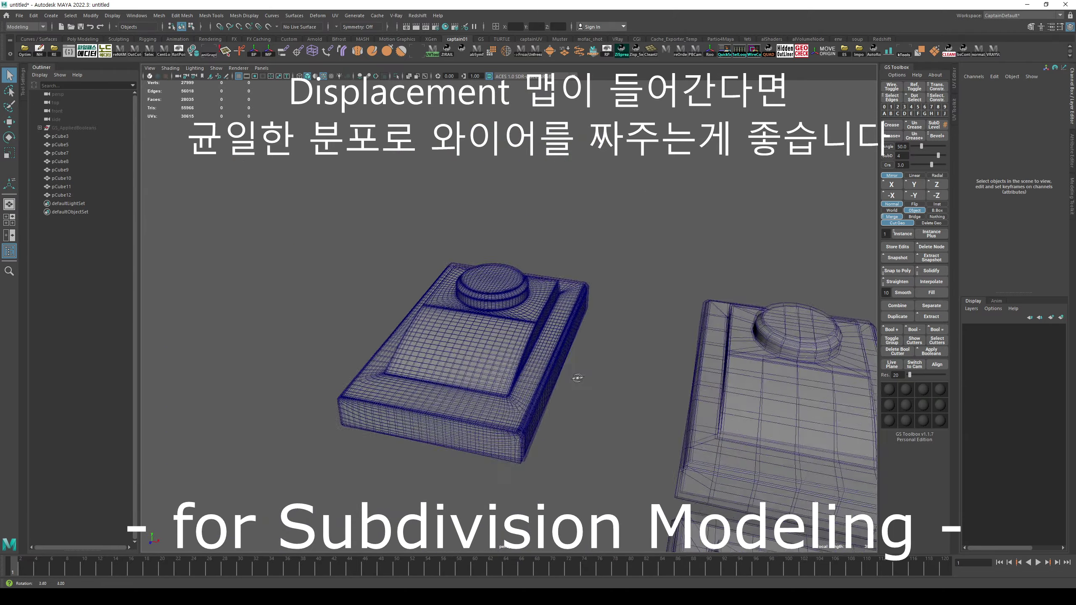
alt+drag(576, 376, 555, 401)
key(alt+5)
scroll(538, 413, down, 5)
alt+middle_drag(509, 429, 582, 307)
mouse_move(582, 307)
alt+mouse_down()
mouse_move(519, 342)
mouse_move(581, 318)
mouse_move(568, 355)
mouse_move(514, 363)
alt+mouse_up()
key(alt+5)
scroll(575, 334, up, 3)
alt+middle_drag(575, 334, 481, 375)
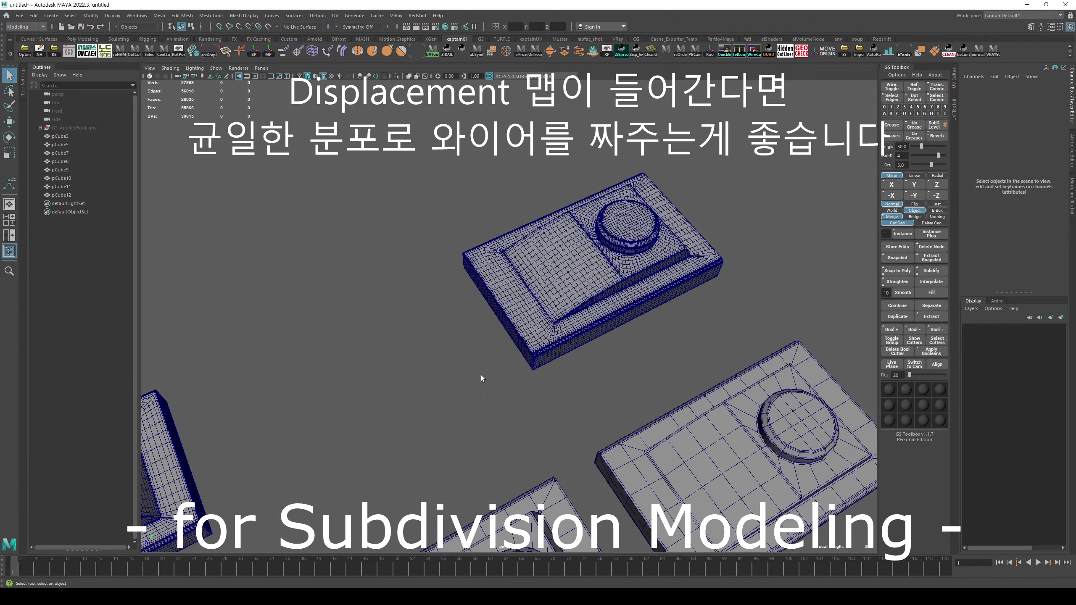
alt+drag(481, 375, 485, 358)
scroll(580, 325, down, 4)
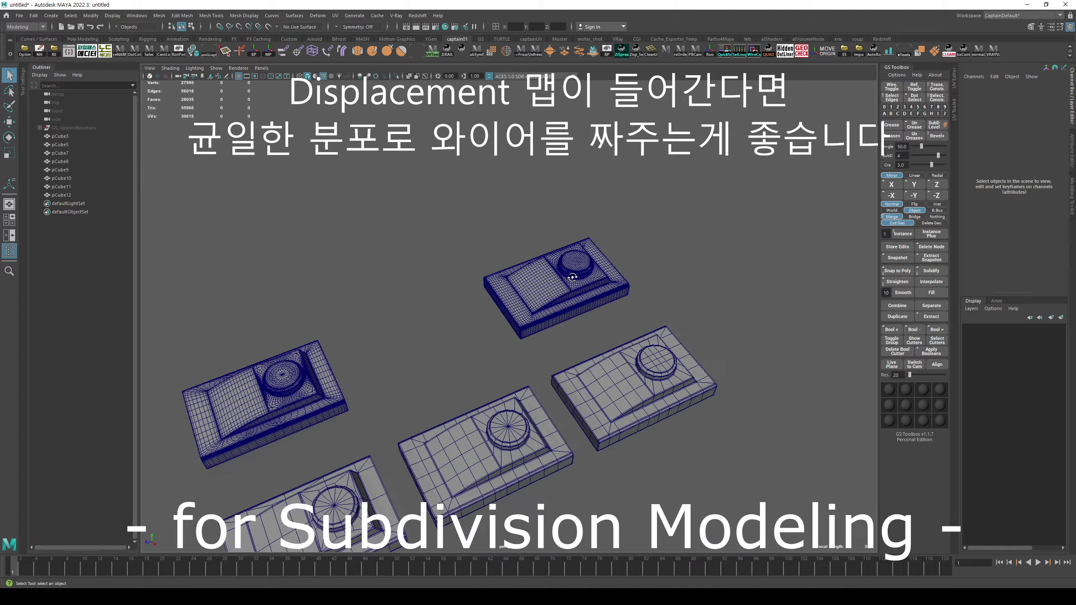
- Compare the two smoothed copies with the original gray blocks and the tan low-poly block
alt+drag(580, 373, 623, 384)
alt+middle_drag(541, 382, 428, 391)
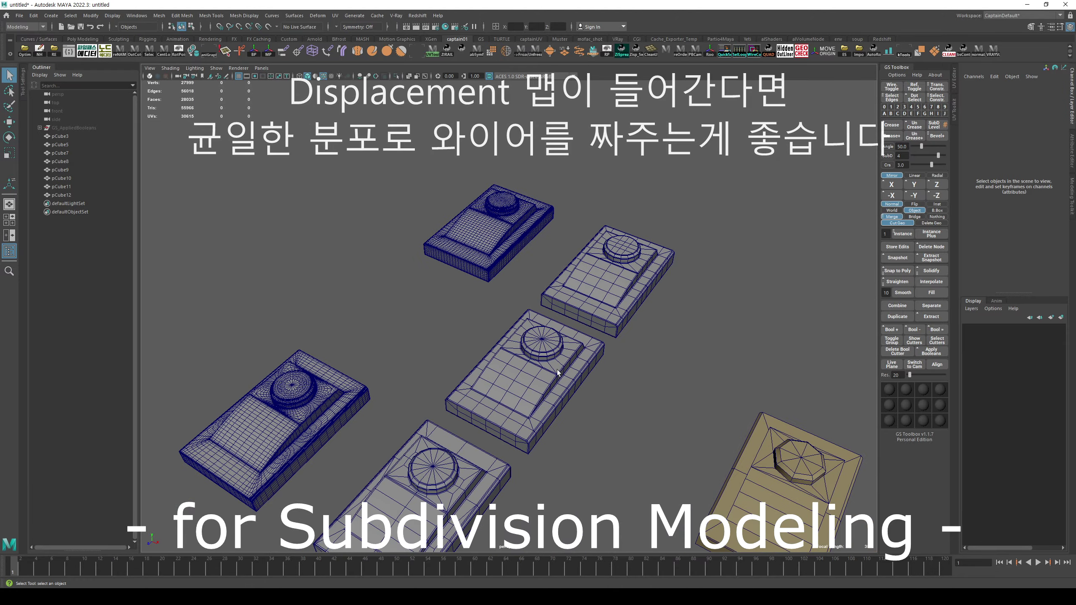
alt+right_drag(593, 396, 553, 401)
alt+middle_drag(553, 401, 398, 331)
alt+drag(398, 331, 458, 333)
alt+middle_drag(690, 426, 563, 386)
alt+right_drag(563, 385, 590, 377)
click(591, 376)
key(f)
alt+drag(590, 376, 605, 367)
alt+right_drag(606, 367, 533, 360)
alt+drag(534, 361, 561, 346)
alt+middle_drag(561, 345, 603, 324)
- Hide the wireframe on shaded models and bring the tan block and its two neighboring gray blocks into view
drag(480, 301, 340, 381)
key(f)
key(w)
drag(807, 394, 612, 301)
click(612, 399)
alt+drag(612, 399, 568, 407)
key(alt+5)
alt+middle_drag(341, 330, 445, 328)
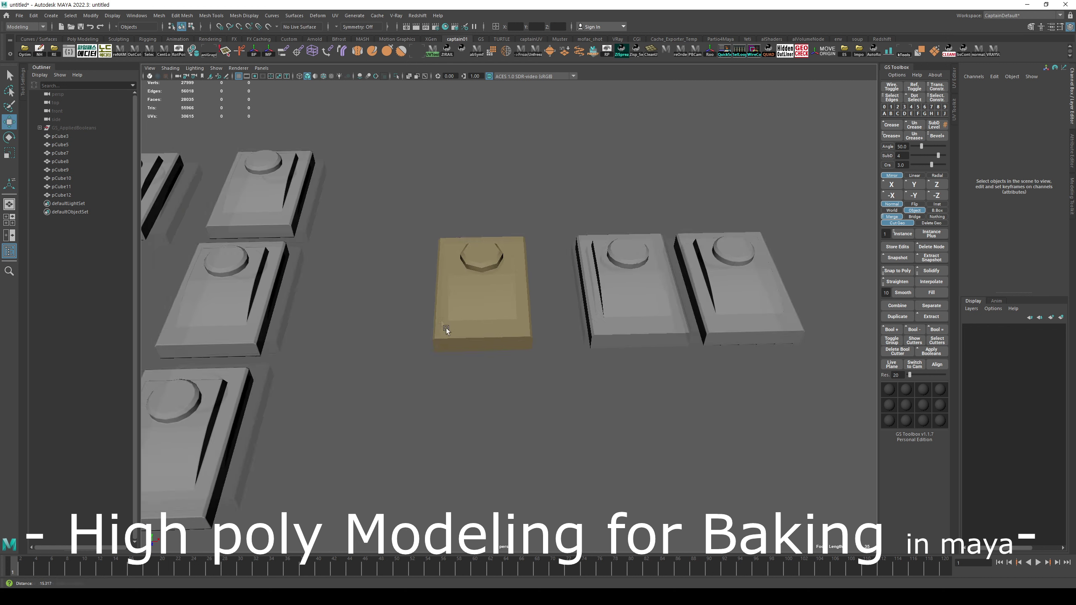
alt+right_drag(445, 329, 621, 341)
- Check the wireframes of the two gray high-poly blocks beside the tan block, then clear the selection
click(658, 317)
key(g)
shift+click(802, 304)
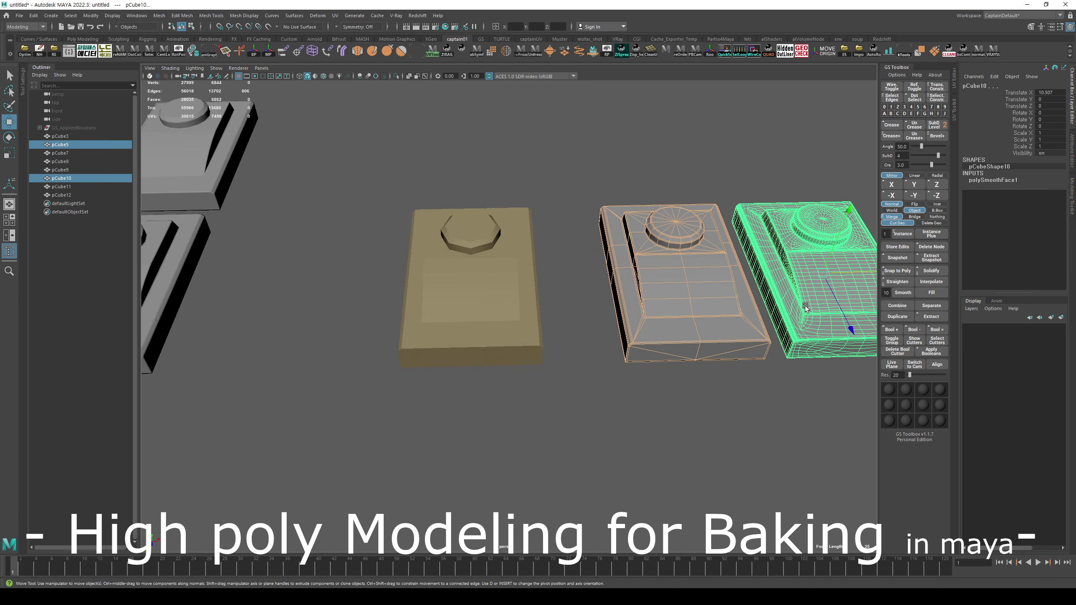
key(g)
click(727, 404)
alt+middle_drag(585, 359, 592, 360)
alt+drag(591, 359, 531, 347)
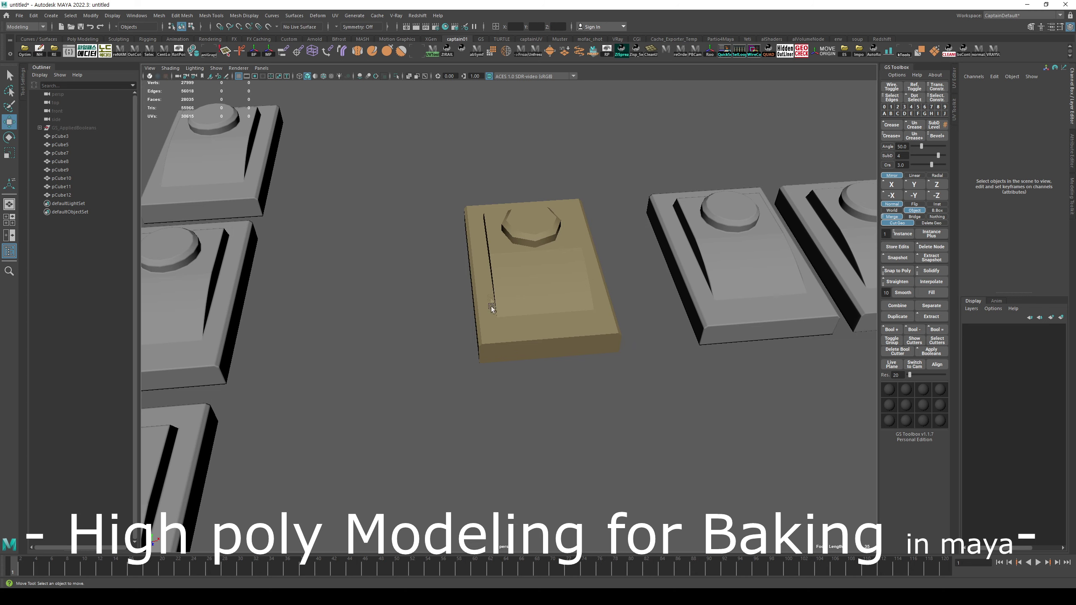
- Examine the rounded edges and shading of the gray blocks up close and compare them with the tan low-poly block
alt+drag(409, 257, 596, 357)
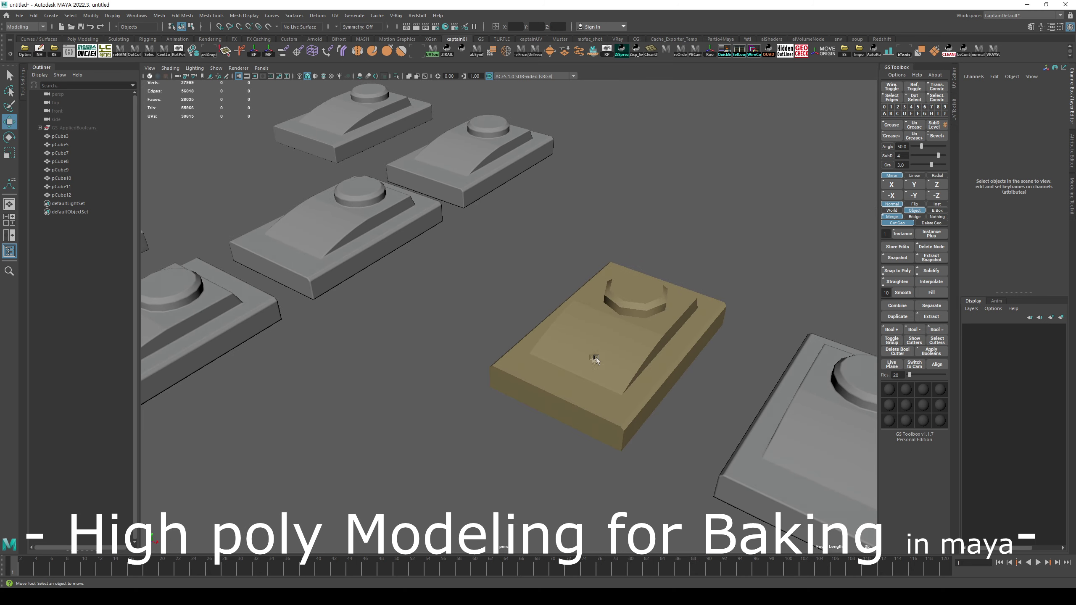
alt+middle_drag(596, 357, 431, 346)
alt+right_drag(432, 345, 483, 367)
alt+middle_drag(316, 326, 412, 399)
alt+right_drag(412, 398, 472, 410)
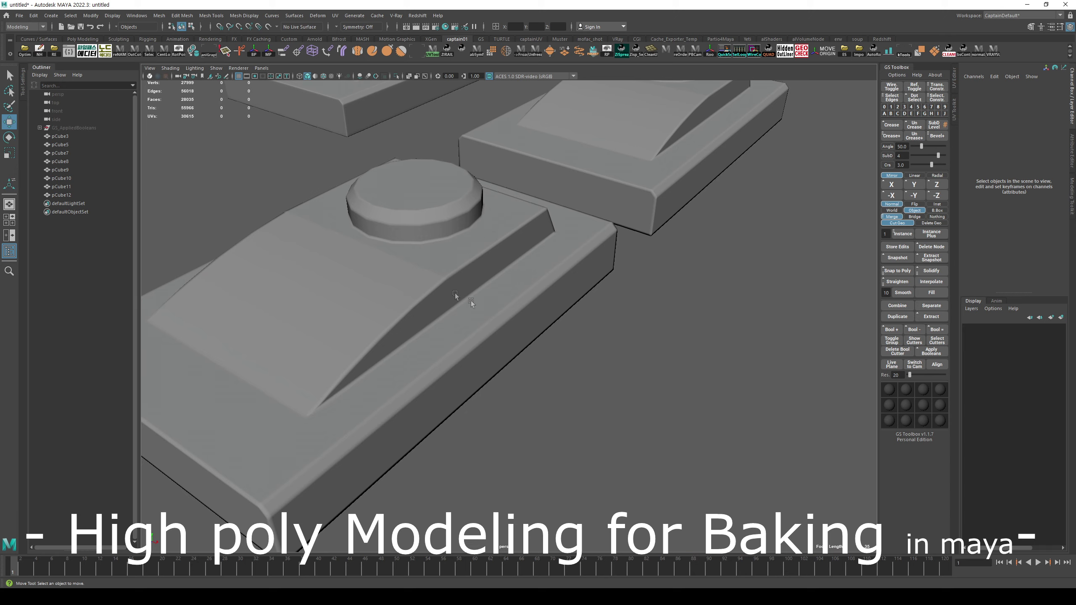
alt+right_drag(471, 301, 478, 240)
alt+drag(477, 239, 522, 244)
alt+right_drag(365, 301, 342, 301)
alt+drag(466, 314, 421, 296)
alt+right_drag(404, 434, 413, 430)
alt+drag(413, 430, 422, 397)
alt+right_drag(513, 425, 469, 420)
alt+middle_drag(469, 420, 237, 337)
alt+drag(237, 337, 197, 351)
- Select the tan low-poly block and examine its topology from several angles against the gray block beside it
click(429, 366)
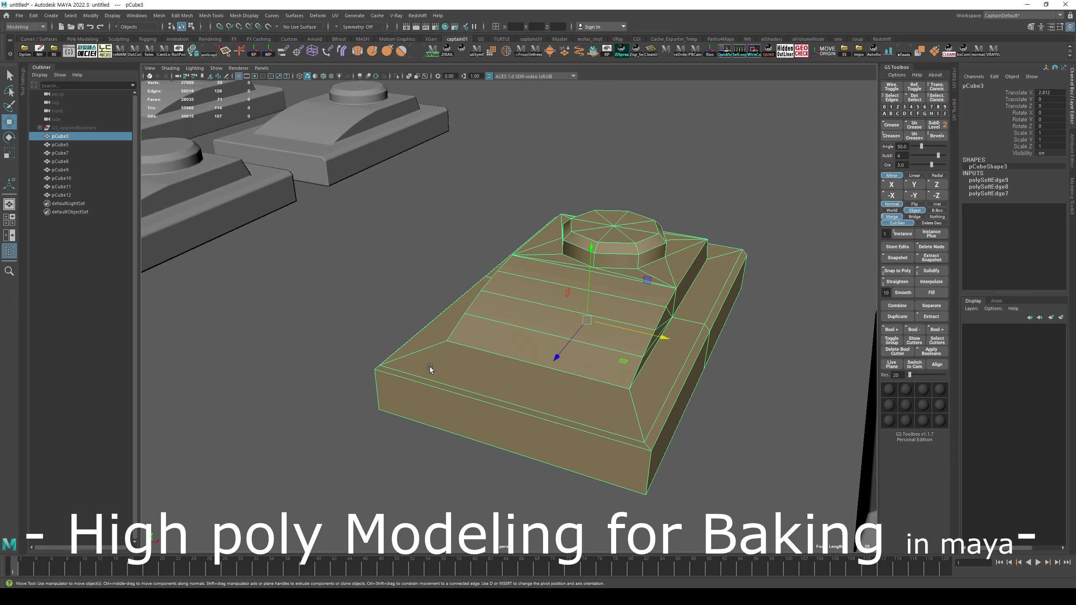
alt+right_drag(542, 376, 499, 375)
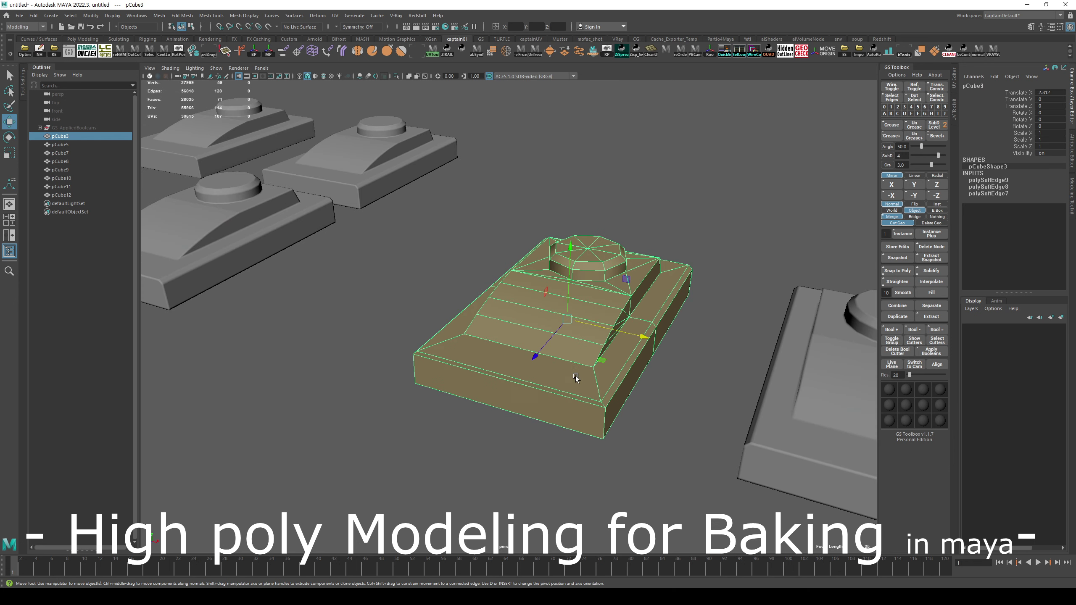
scroll(574, 376, down, 3)
scroll(575, 375, down, 2)
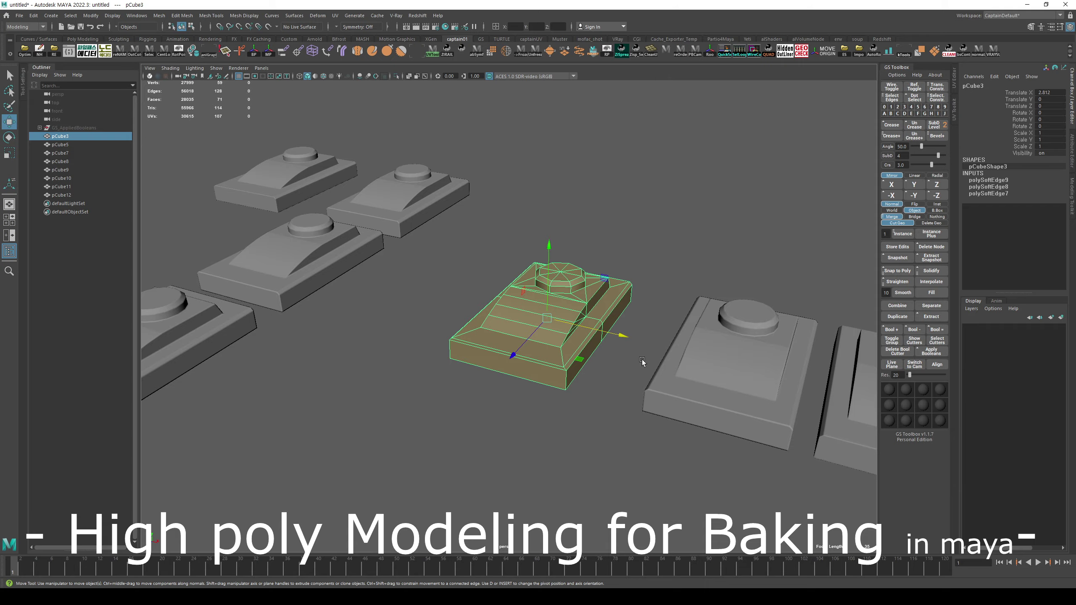
alt+drag(642, 359, 601, 351)
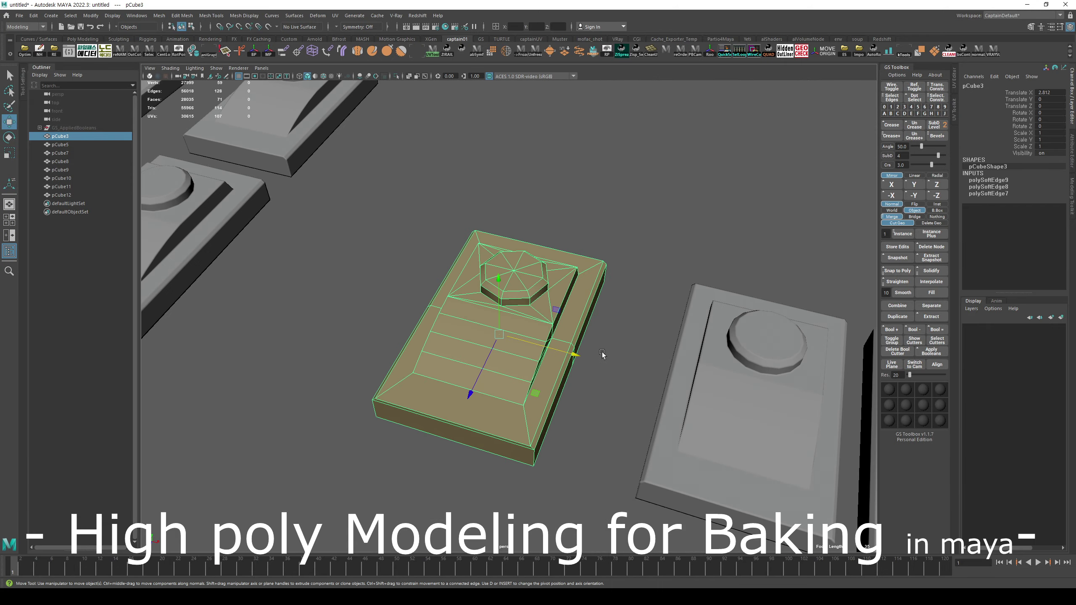
click(602, 351)
click(531, 281)
alt+drag(532, 281, 482, 265)
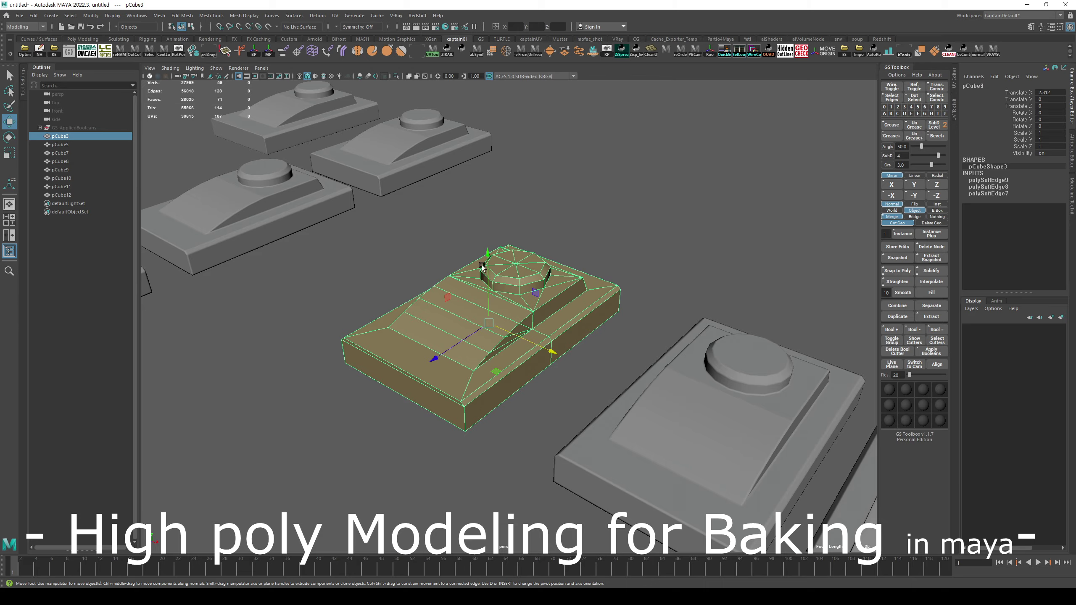
alt+drag(577, 344, 524, 350)
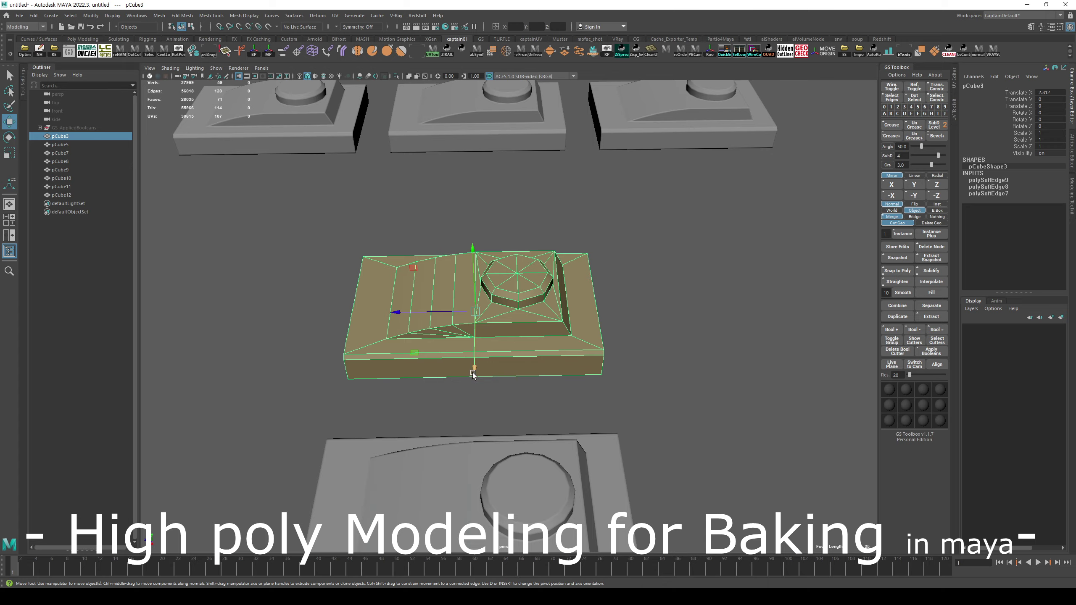
alt+drag(488, 367, 549, 365)
scroll(555, 364, up, 3)
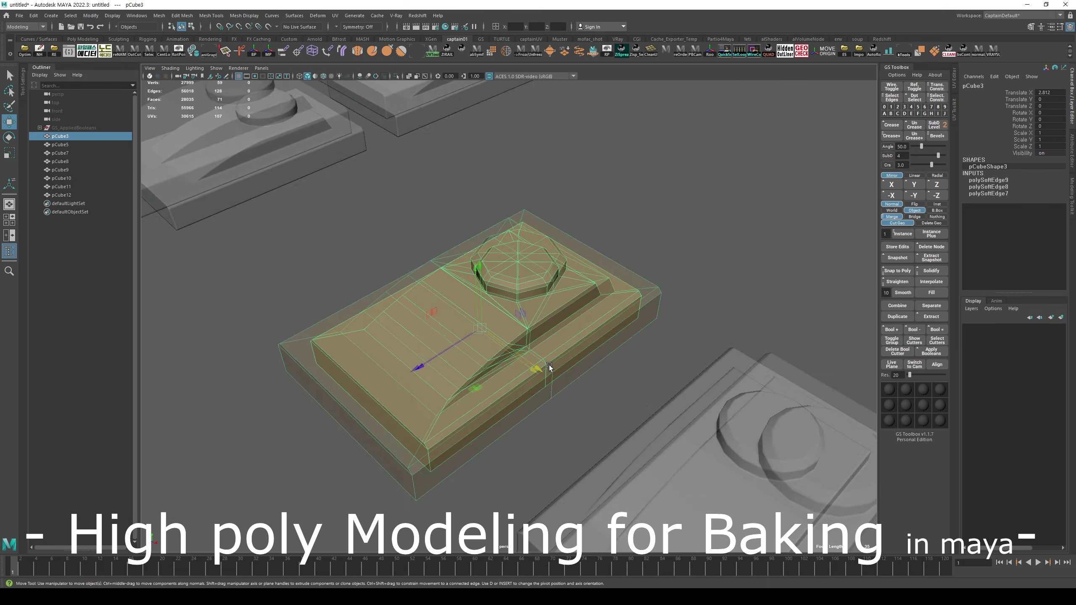
scroll(559, 364, up, 4)
alt+drag(535, 322, 513, 332)
key(ctrl+shift+x)
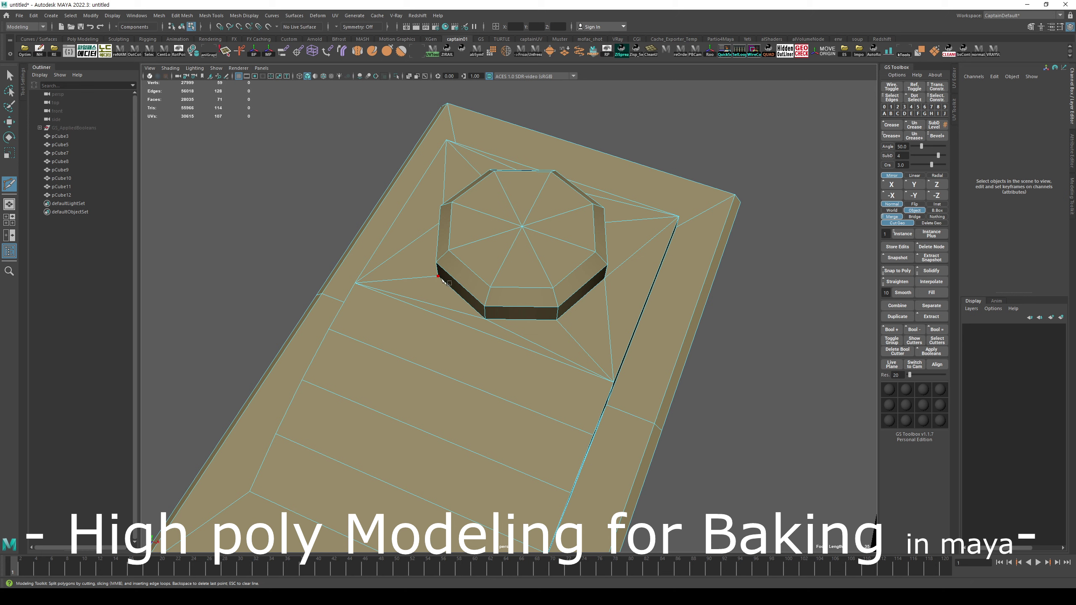
click(613, 383)
scroll(534, 303, down, 3)
alt+drag(535, 303, 474, 283)
key(F8)
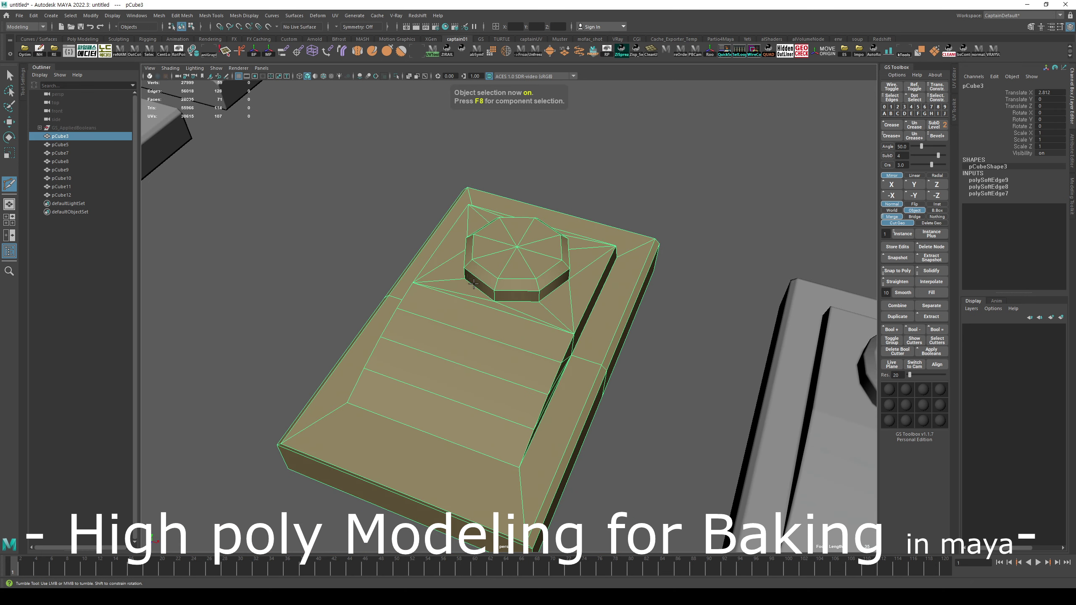
scroll(493, 378, down, 4)
key(w)
- Select the gray high-poly block next to the tan one and compare its supporting edges with the low-poly shape
alt+drag(495, 375, 542, 368)
click(641, 374)
click(618, 372)
alt+drag(618, 371, 628, 369)
scroll(628, 369, down, 4)
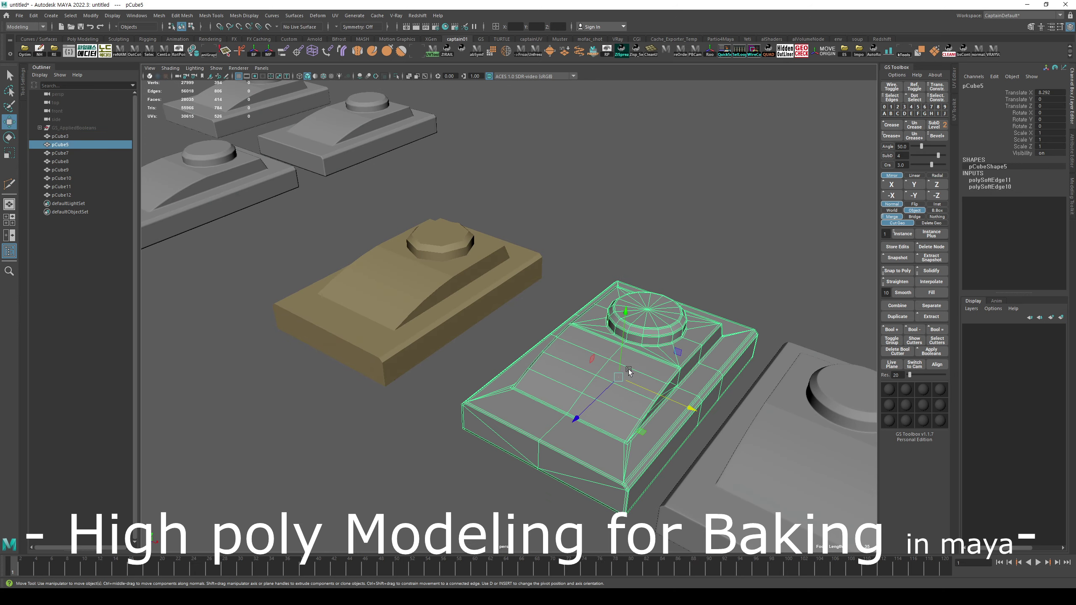
scroll(629, 369, up, 4)
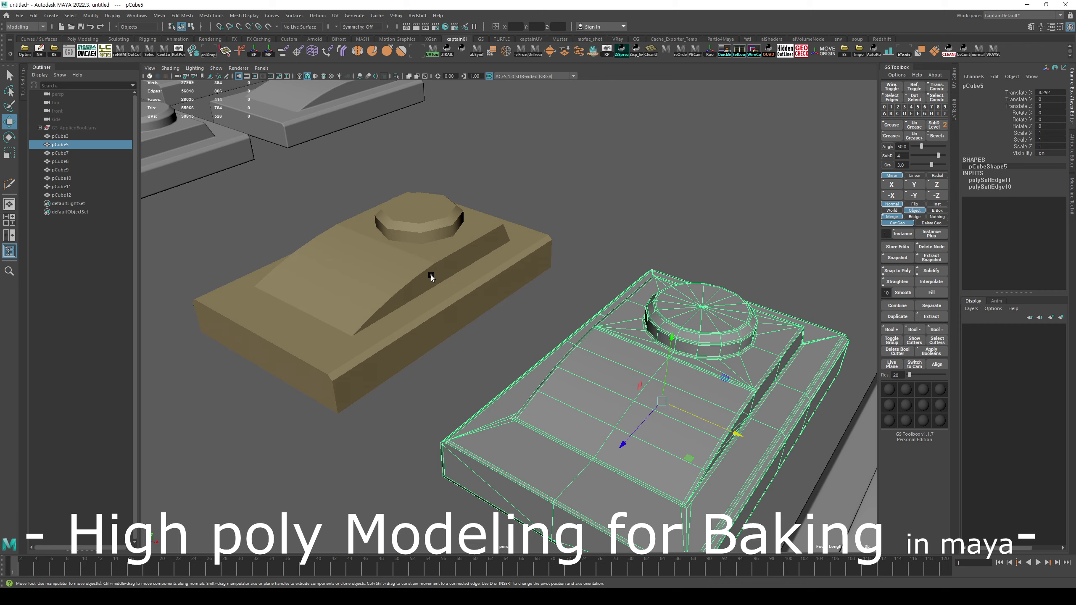
scroll(569, 319, down, 5)
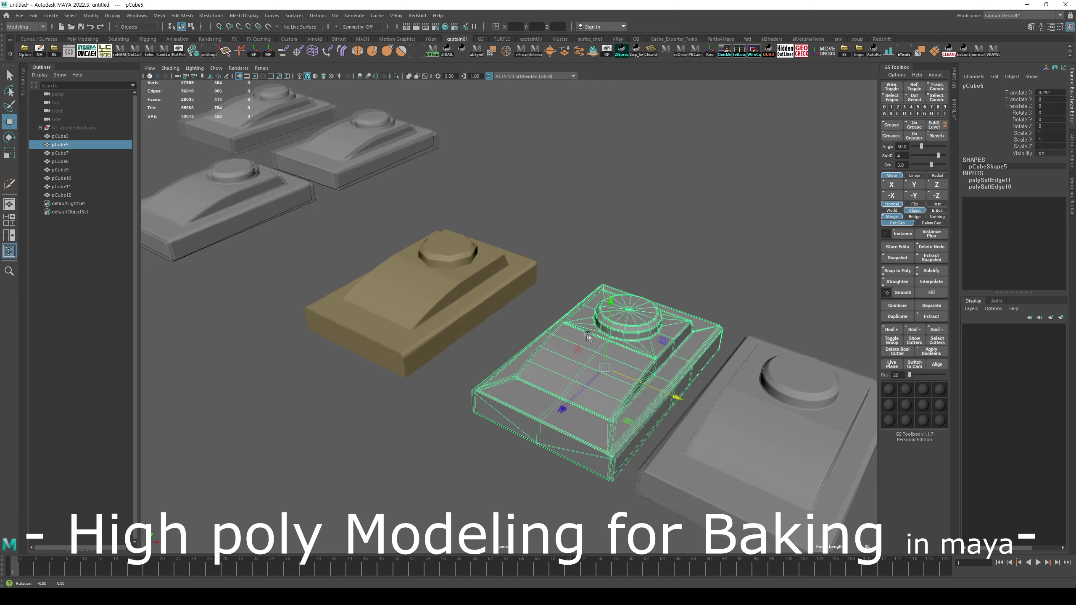
- Move the bevelled gray block along X away from the dense smoothed block to Translate X 10.055, and clear the selection
alt+drag(569, 319, 628, 348)
click(655, 356)
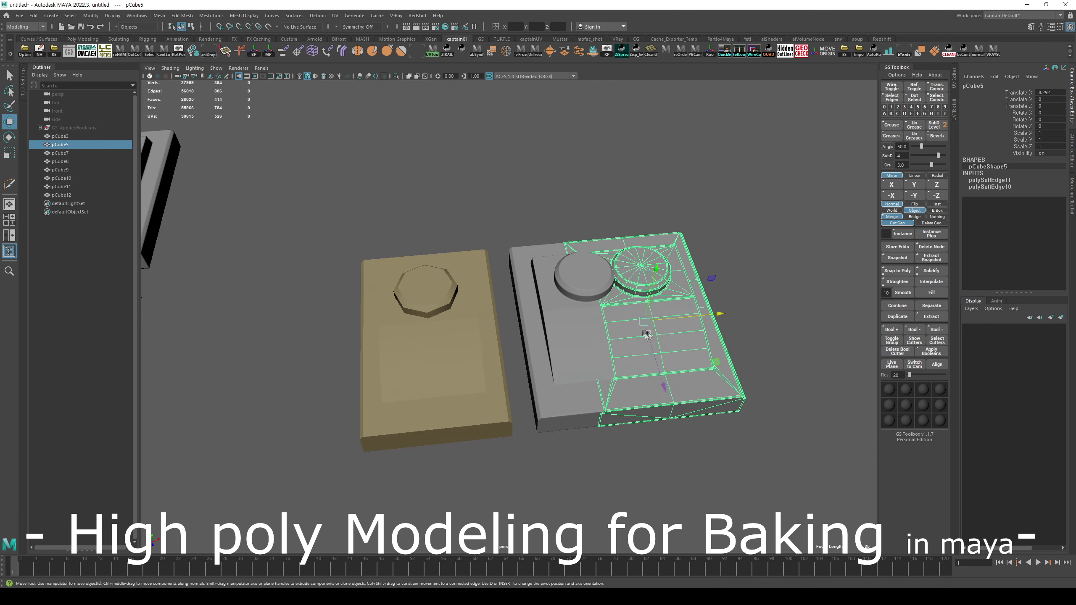
click(580, 341)
click(688, 325)
drag(694, 317, 815, 309)
click(701, 380)
- Inspect the dense smoothed block beside the tan one up close, with wireframes and in plain shading
scroll(698, 379, up, 3)
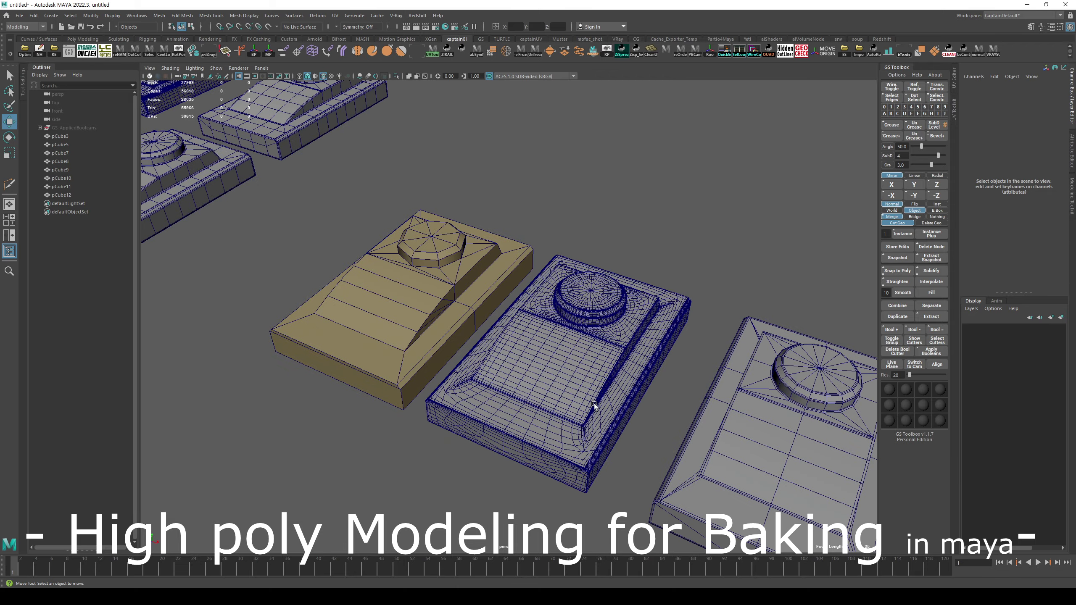
mouse_move(594, 406)
alt+right_down()
mouse_move(575, 379)
mouse_move(619, 473)
alt+right_up()
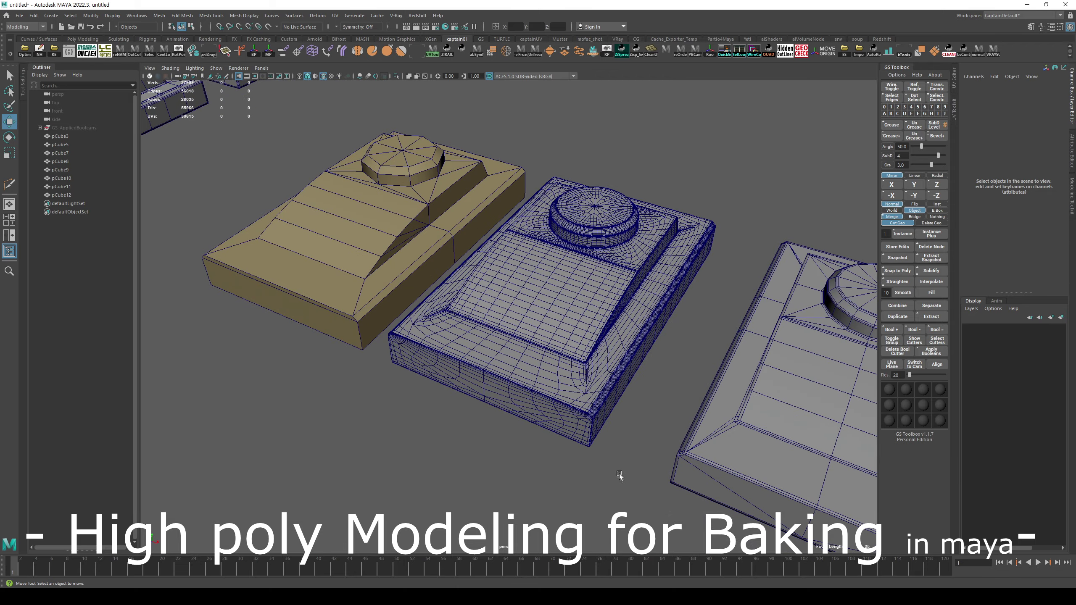
alt+drag(618, 473, 588, 439)
key(alt+5)
alt+right_drag(588, 439, 668, 536)
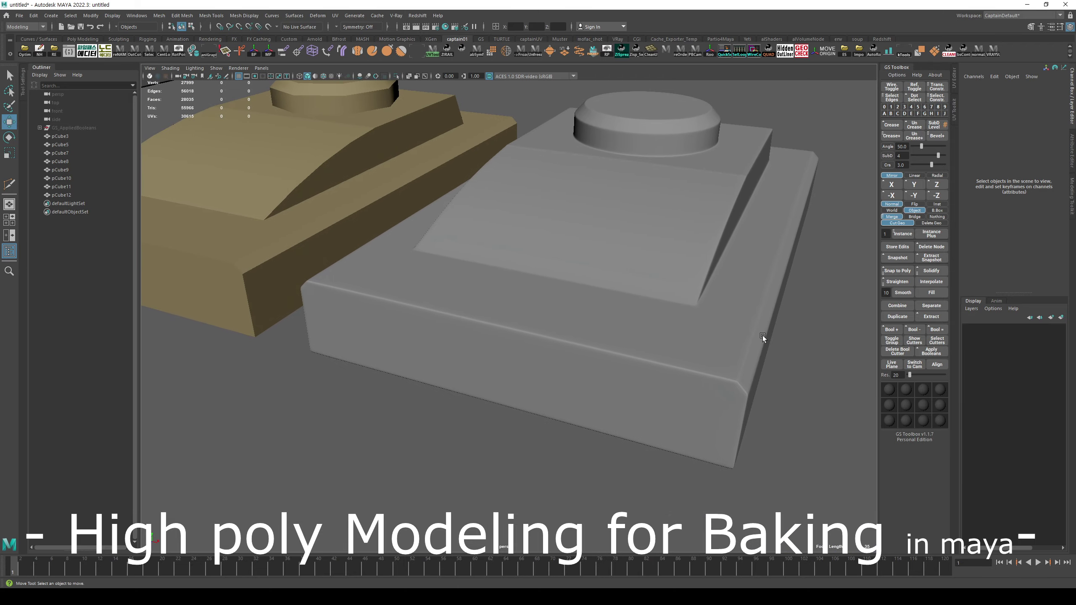
scroll(758, 335, down, 6)
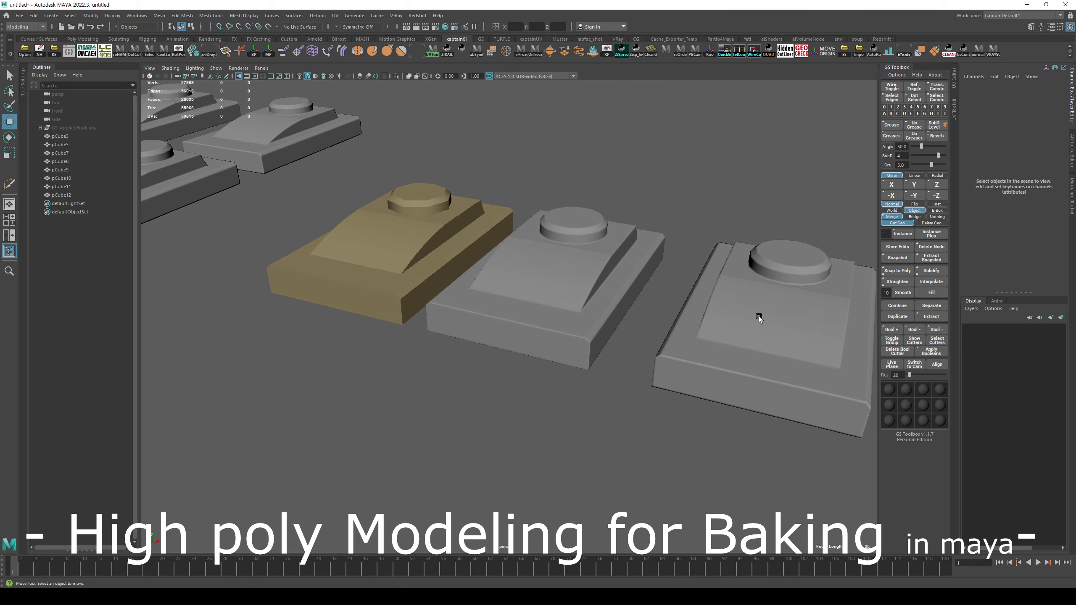
- Select the bevelled gray block and show wireframes on the shaded models to compare its topology with the neighbouring blocks
click(740, 387)
scroll(262, 229, down, 3)
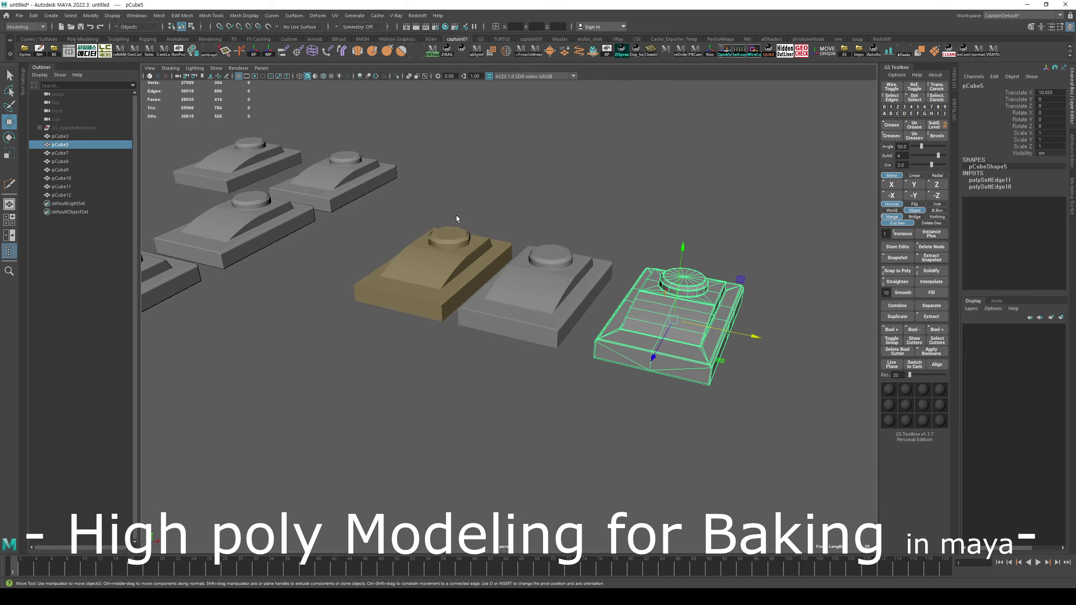
alt+drag(455, 215, 445, 254)
key(alt+5)
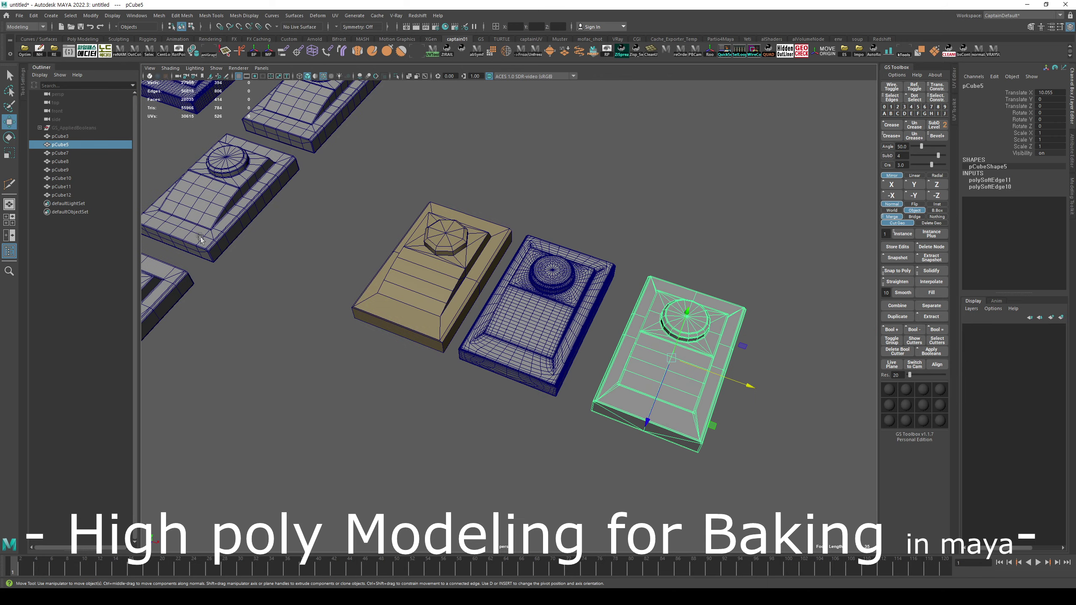
alt+drag(721, 403, 570, 392)
- Frame the bevelled block and examine how its topology responds to smoothing, next to the dense block
key(f)
click(748, 425)
alt+drag(553, 298, 491, 318)
key(alt+5)
mouse_move(462, 253)
alt+mouse_down()
mouse_move(497, 282)
mouse_move(611, 309)
alt+mouse_up()
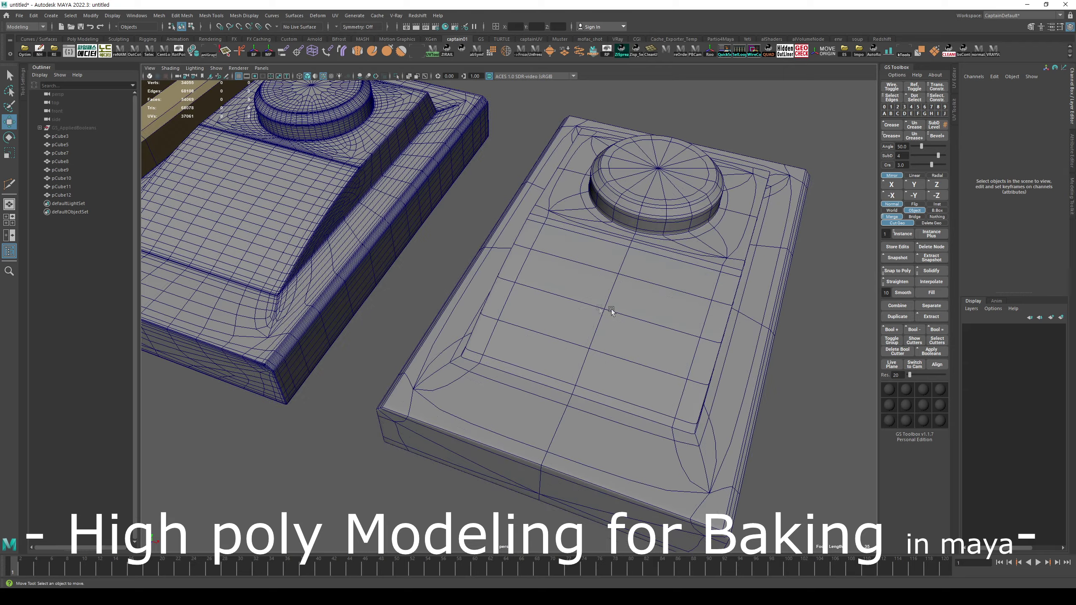
alt+drag(650, 243, 698, 215)
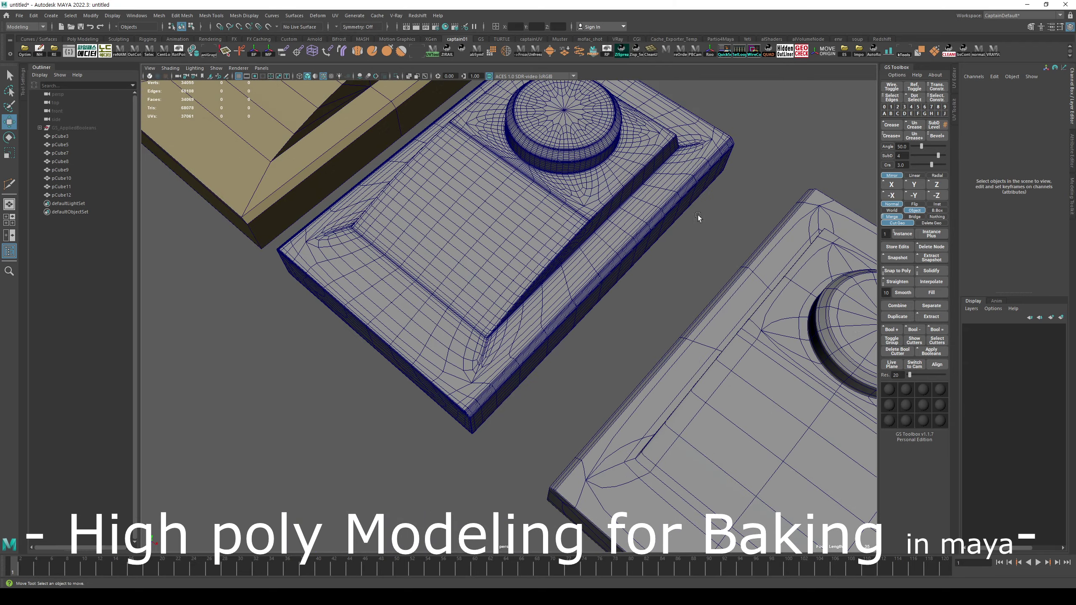
alt+drag(582, 298, 582, 308)
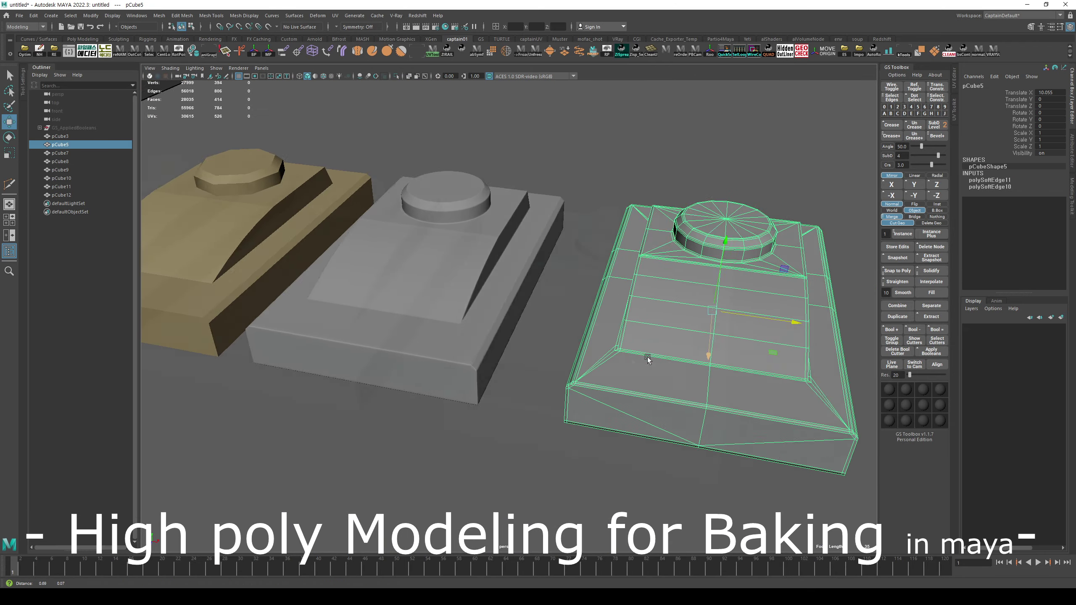
- Examine the dense smoothed block in close-up and from a distance against the tan block and the other group
alt+drag(647, 357, 582, 353)
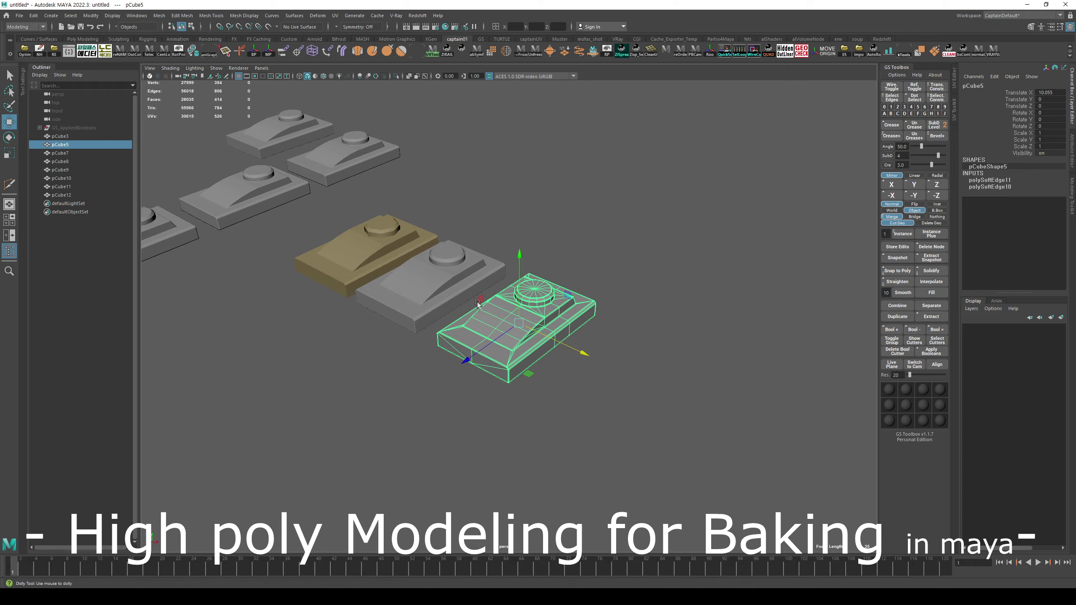
alt+right_drag(582, 353, 648, 456)
alt+drag(649, 456, 439, 292)
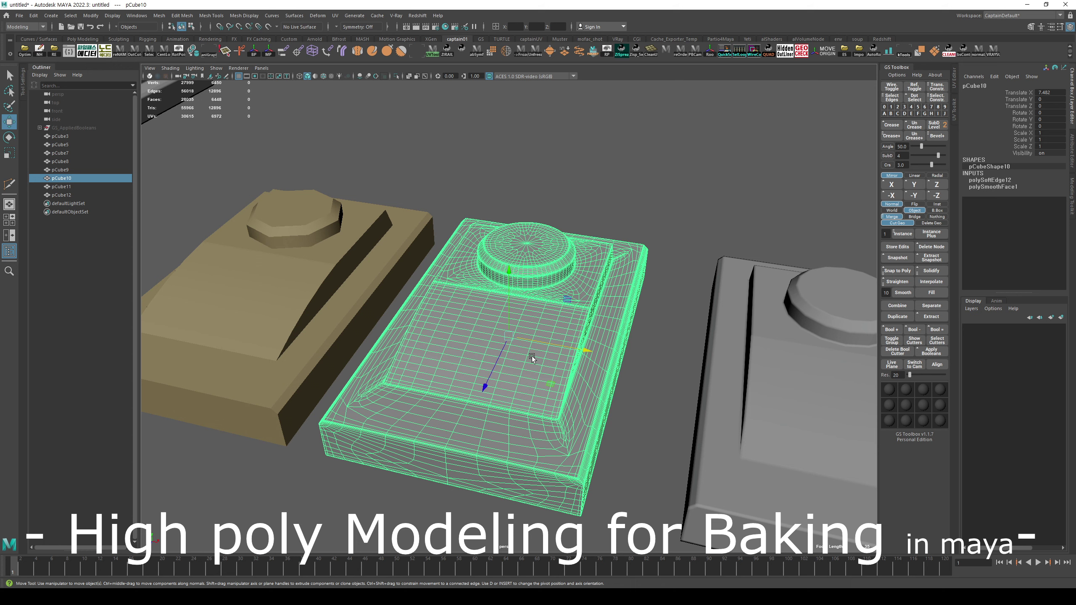
alt+right_drag(531, 356, 384, 335)
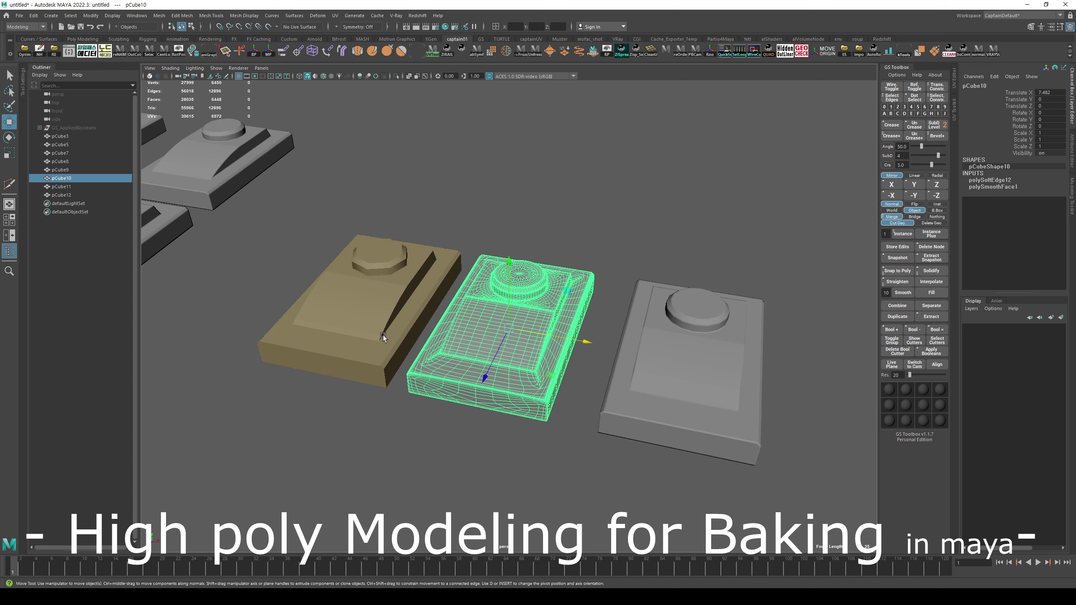
alt+right_drag(470, 339, 396, 295)
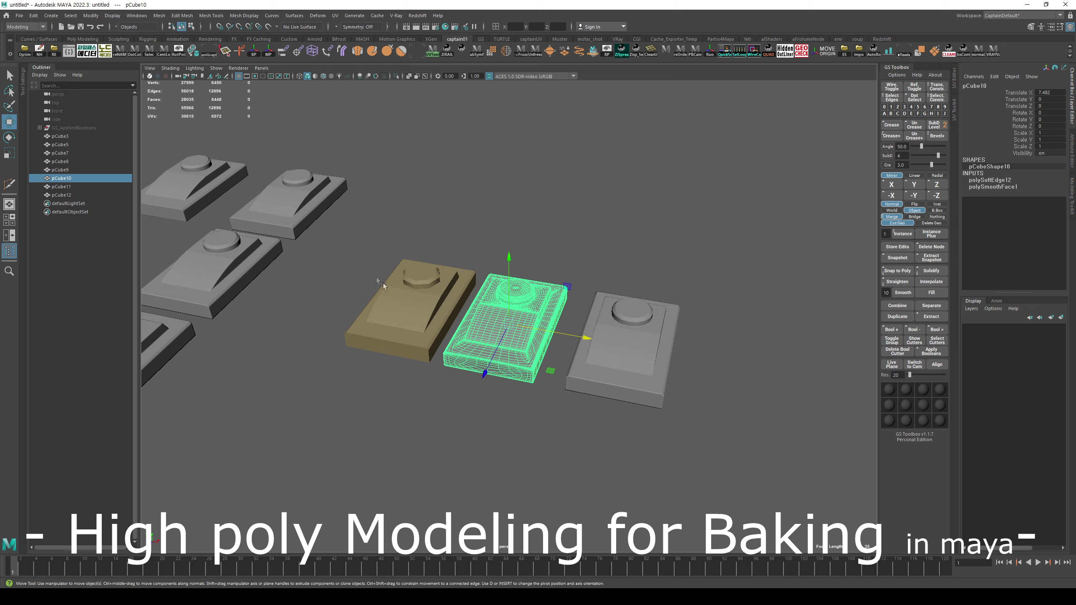
alt+middle_drag(362, 265, 468, 293)
alt+drag(467, 293, 328, 315)
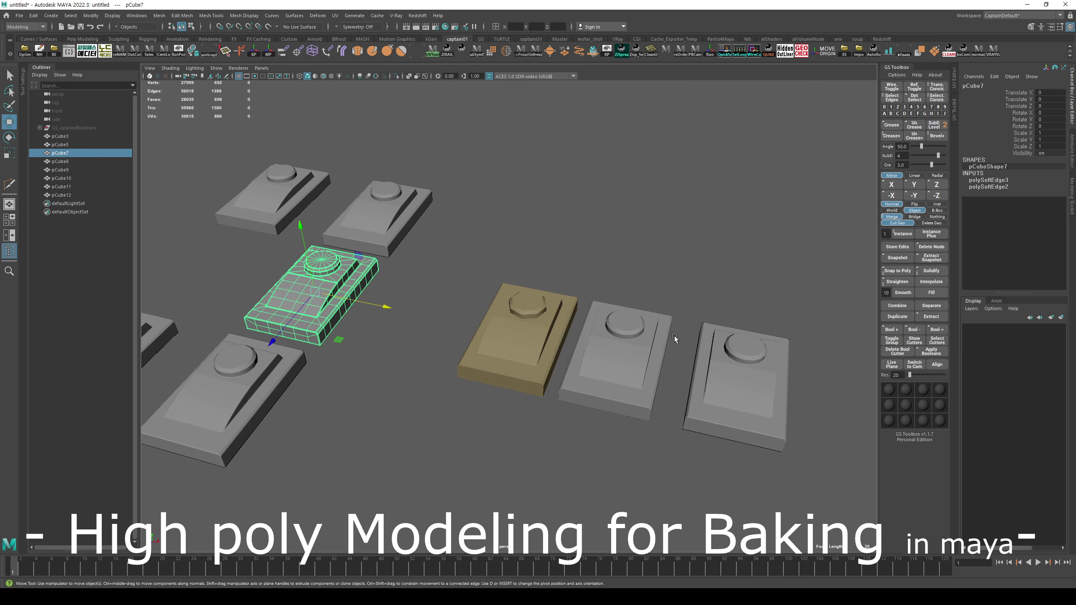
- Select the bevelled gray block and compare it with the tan and smoothed blocks from several angles
click(737, 358)
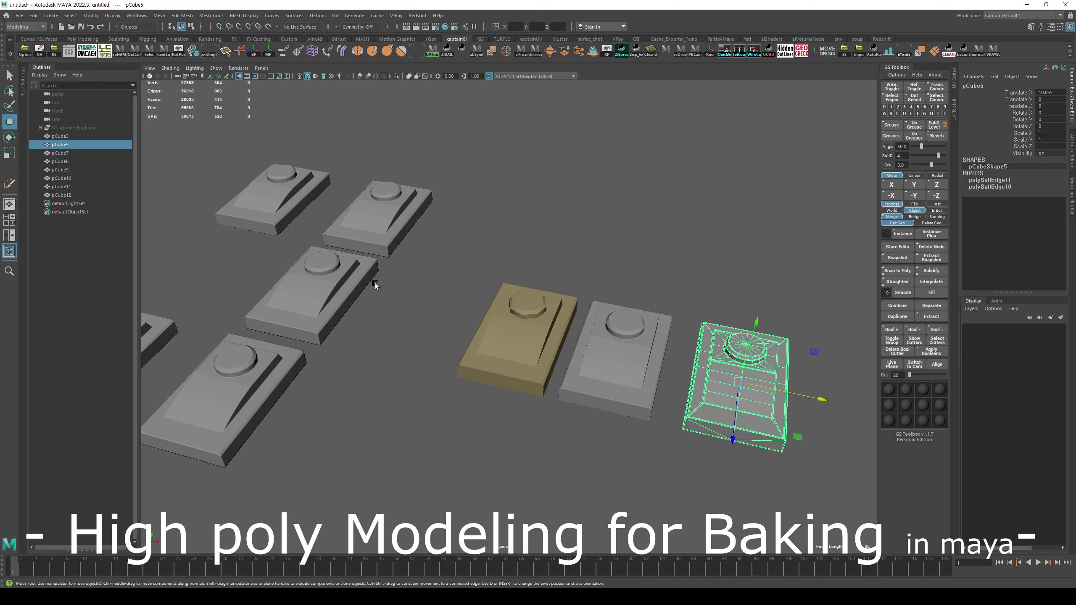
alt+right_drag(681, 385, 756, 415)
alt+middle_drag(756, 416, 660, 379)
alt+drag(660, 379, 626, 386)
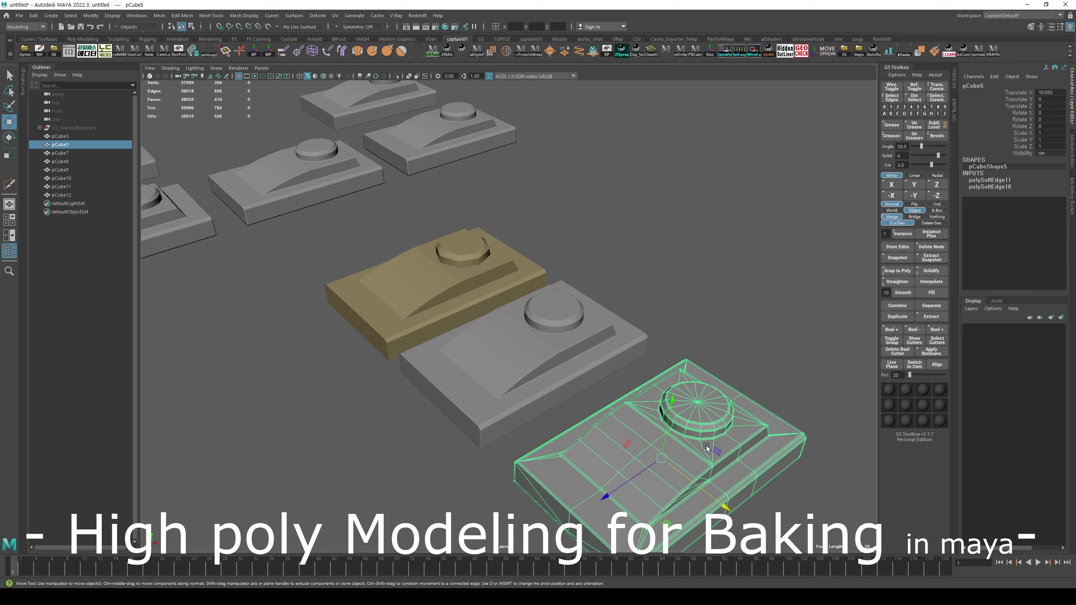
alt+drag(707, 448, 748, 460)
alt+right_drag(747, 460, 529, 382)
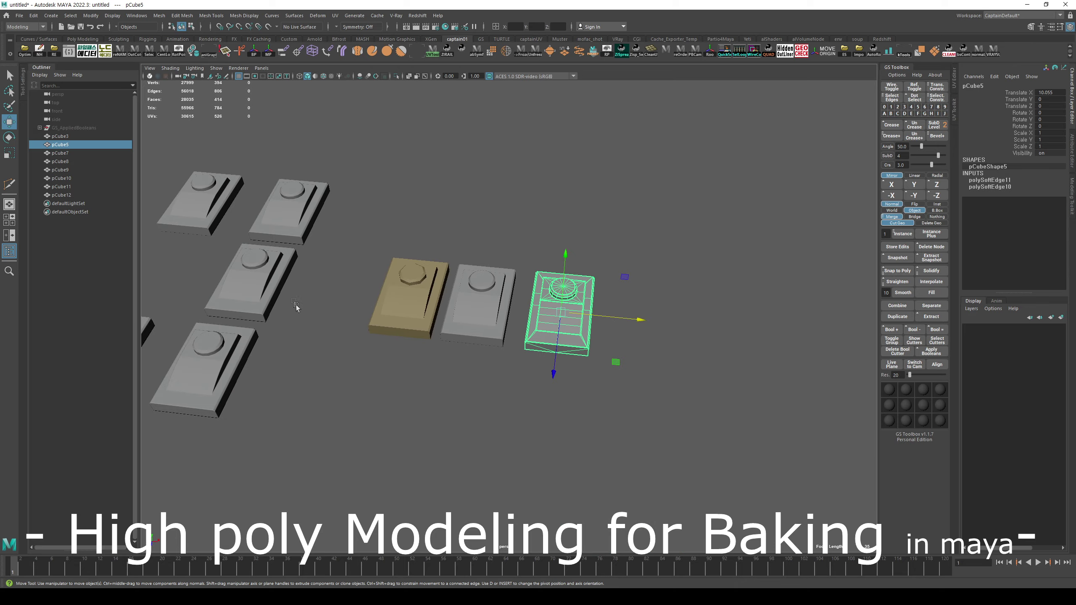
- Move the evenly gridded block from the separate group along X beside the bevelled block, with wireframes shown
click(271, 288)
drag(299, 284, 663, 358)
key(alt+5)
alt+right_drag(593, 369, 695, 403)
mouse_move(695, 403)
alt+middle_down()
mouse_move(540, 392)
mouse_move(597, 416)
alt+middle_up()
key(ctrl+z)
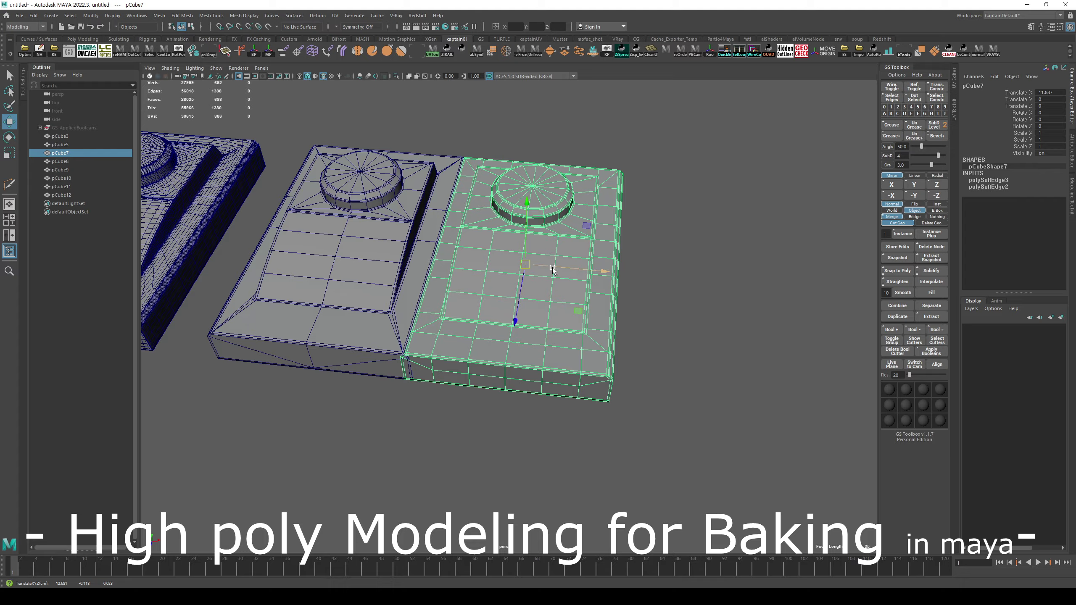
drag(568, 269, 661, 271)
- Select the bevelled block and compare its sparse topology with the evenly gridded block beside it
click(379, 379)
alt+drag(385, 377, 383, 346)
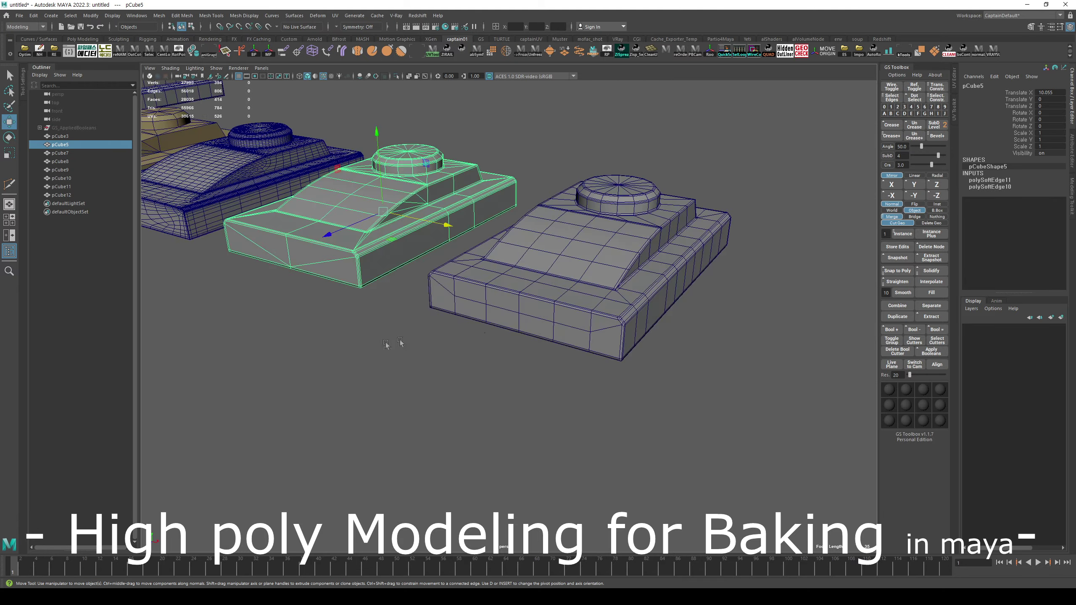
alt+drag(476, 302, 405, 292)
alt+middle_drag(407, 291, 451, 378)
scroll(452, 379, up, 2)
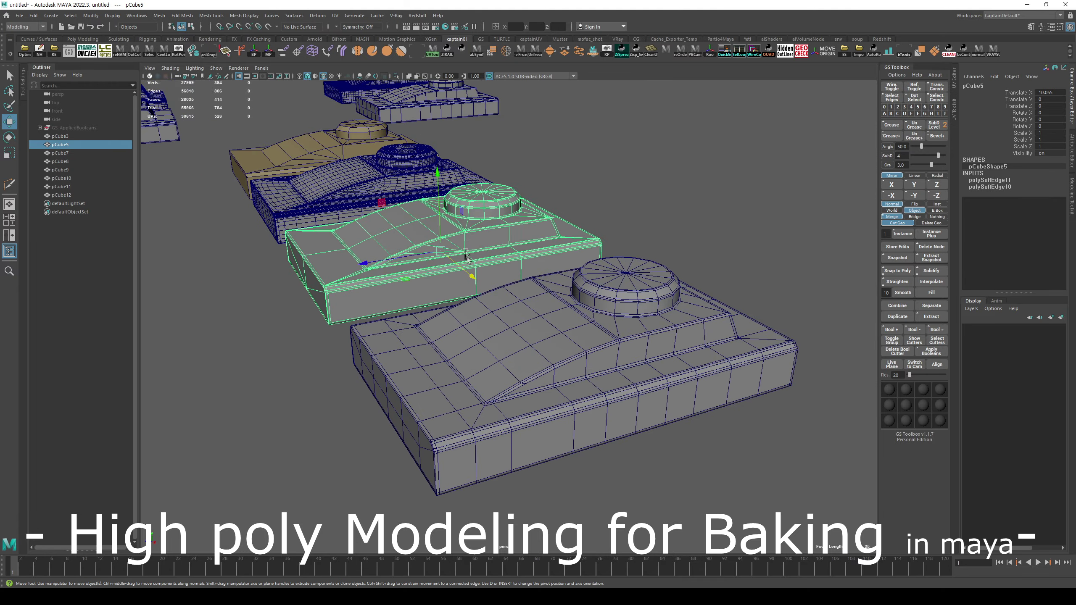
alt+drag(449, 246, 522, 295)
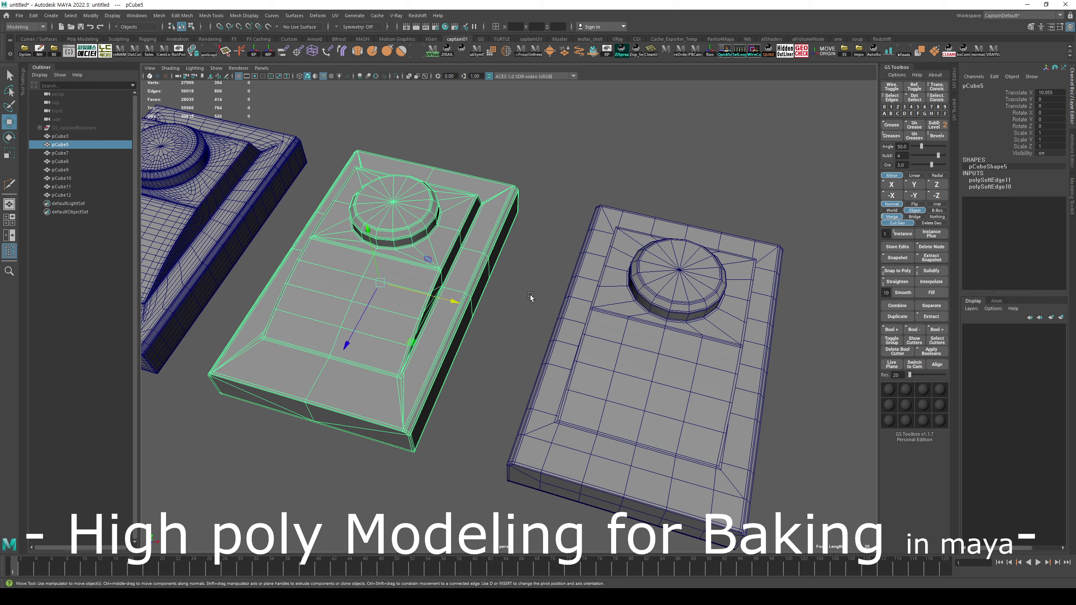
- Return the evenly gridded block to its original group at Translate X 0 and clear the selection
scroll(528, 294, down, 5)
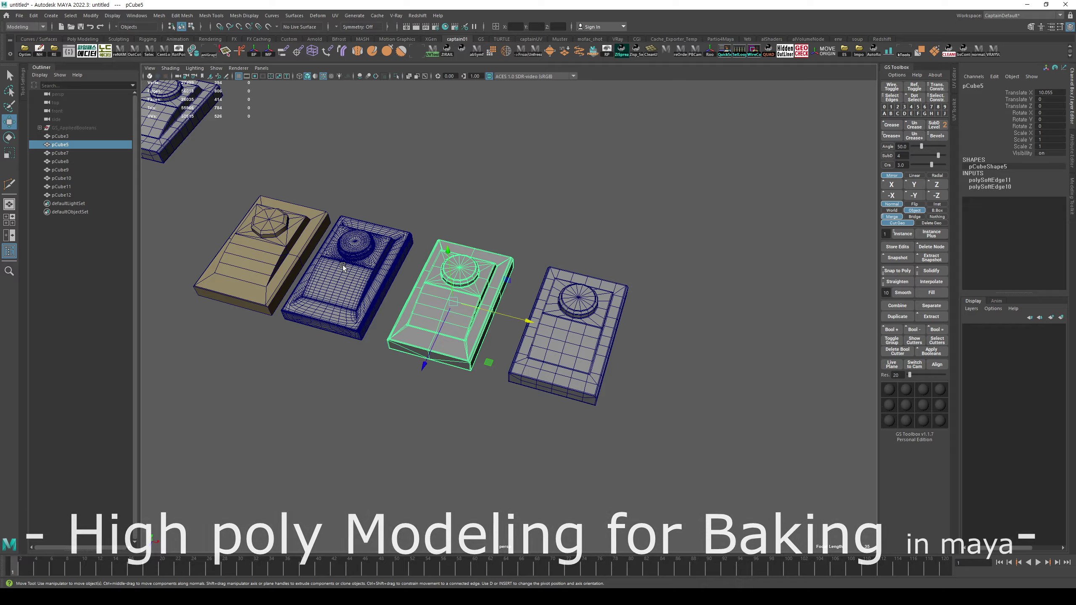
scroll(567, 275, down, 5)
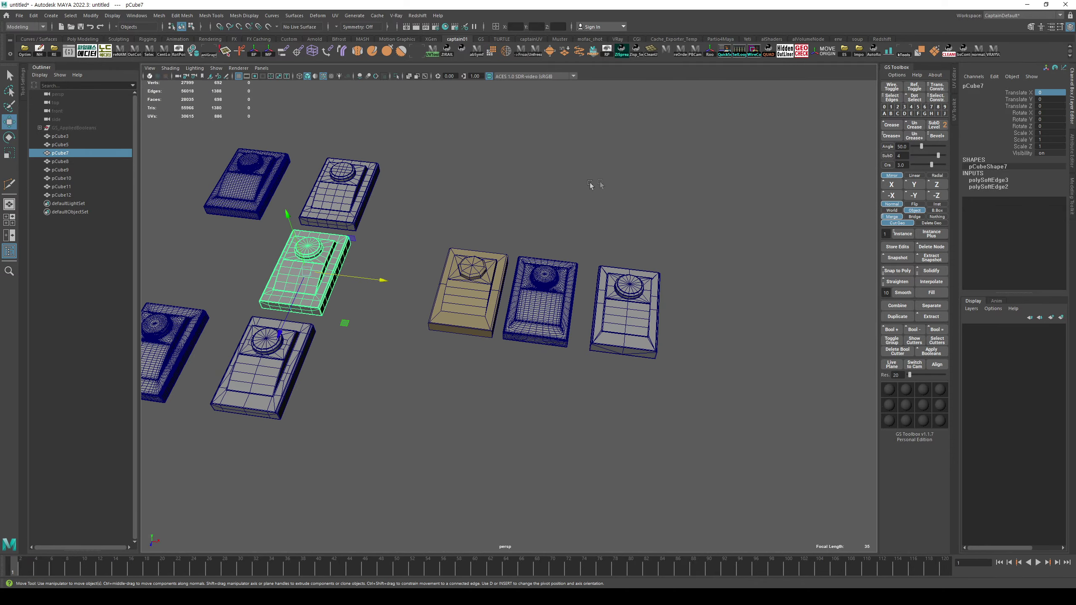
click(443, 215)
- Delete the two dense smoothed blocks, pCube11 and pCube12, from the separate group of gray blocks
scroll(423, 213, up, 3)
alt+drag(381, 212, 335, 210)
alt+middle_drag(309, 210, 345, 243)
alt+drag(345, 243, 340, 239)
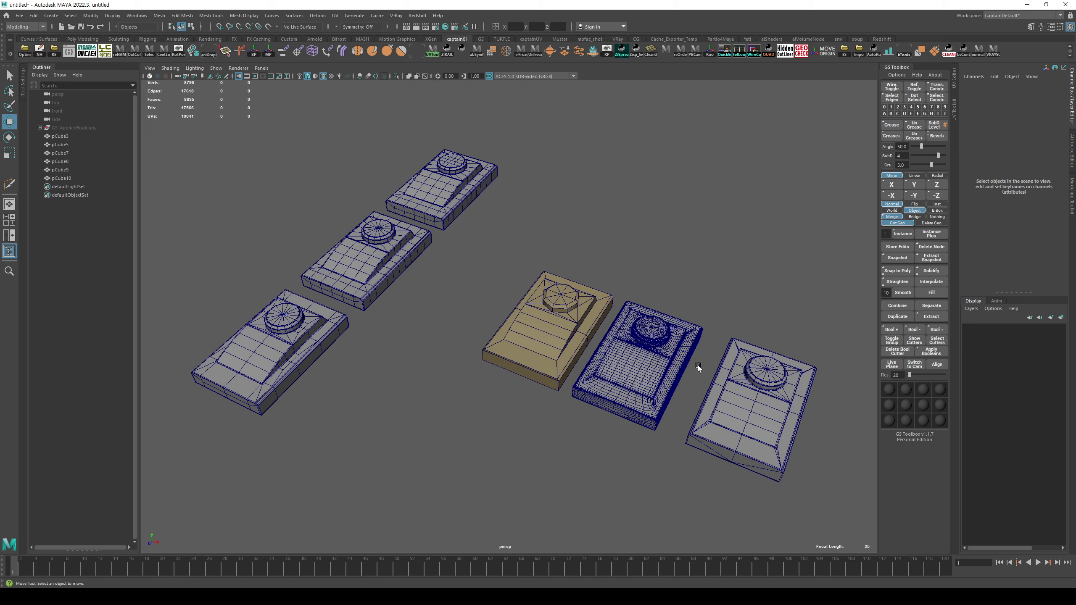
- Move the remaining dense smoothed block past the bevelled block to Translate X 12.437, and clear the selection
click(677, 371)
drag(685, 376, 938, 451)
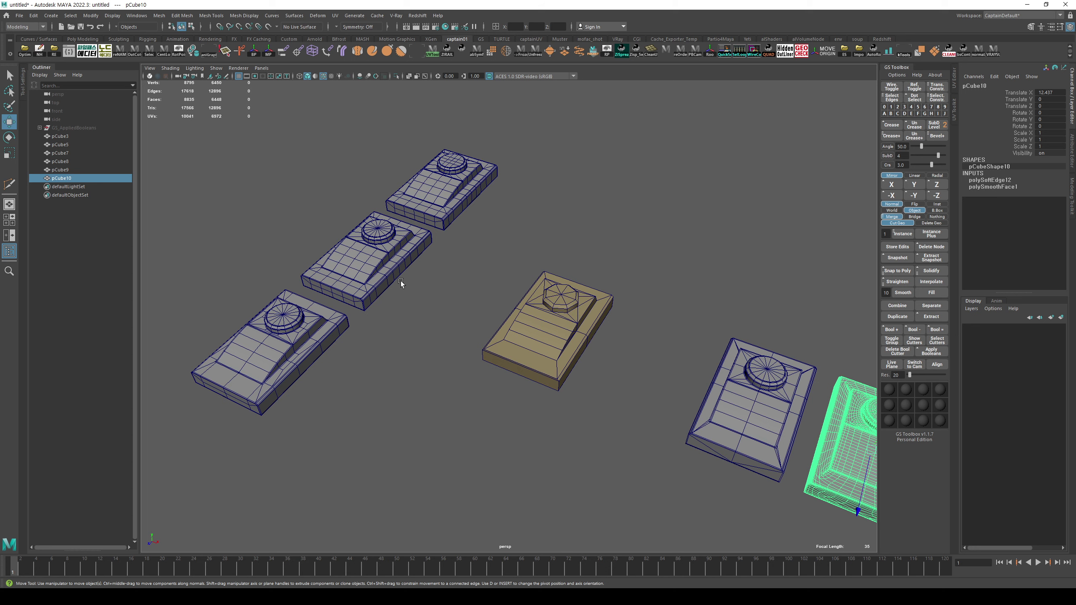
scroll(400, 281, up, 3)
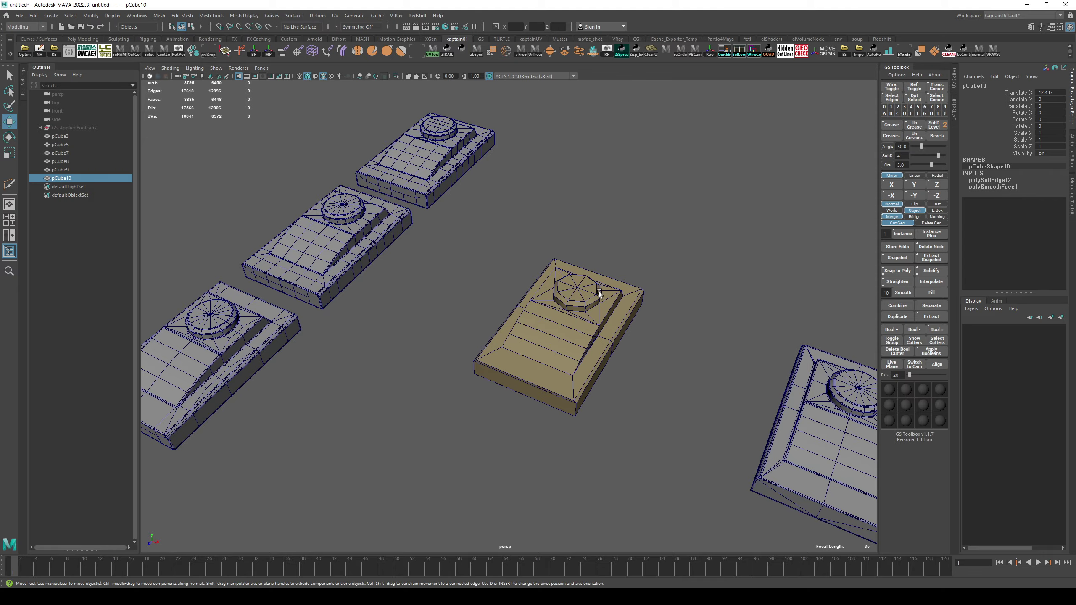
alt+drag(624, 328, 598, 324)
scroll(598, 322, down, 3)
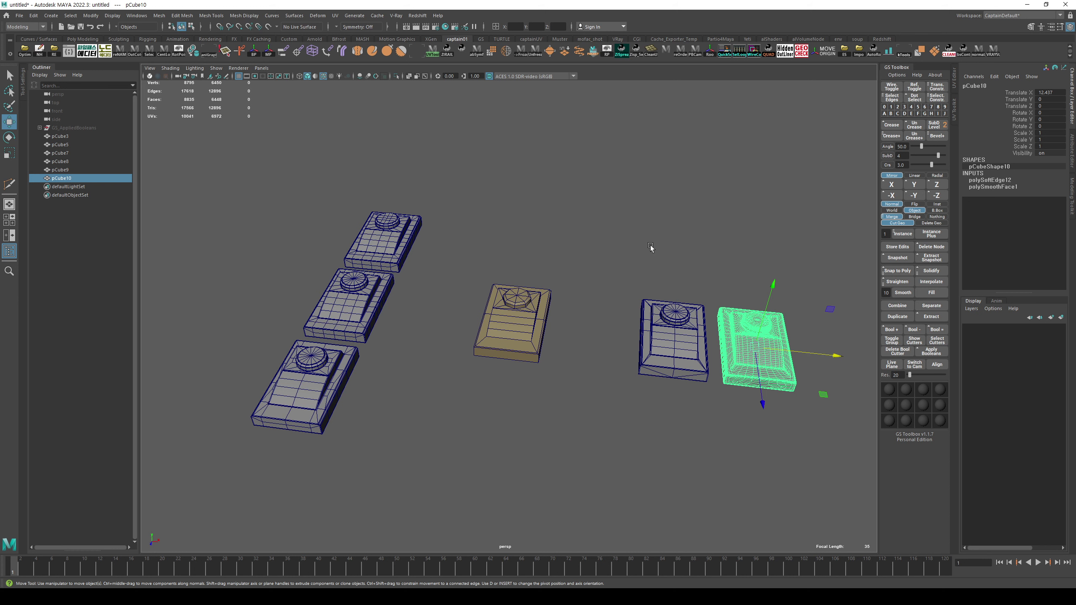
click(650, 245)
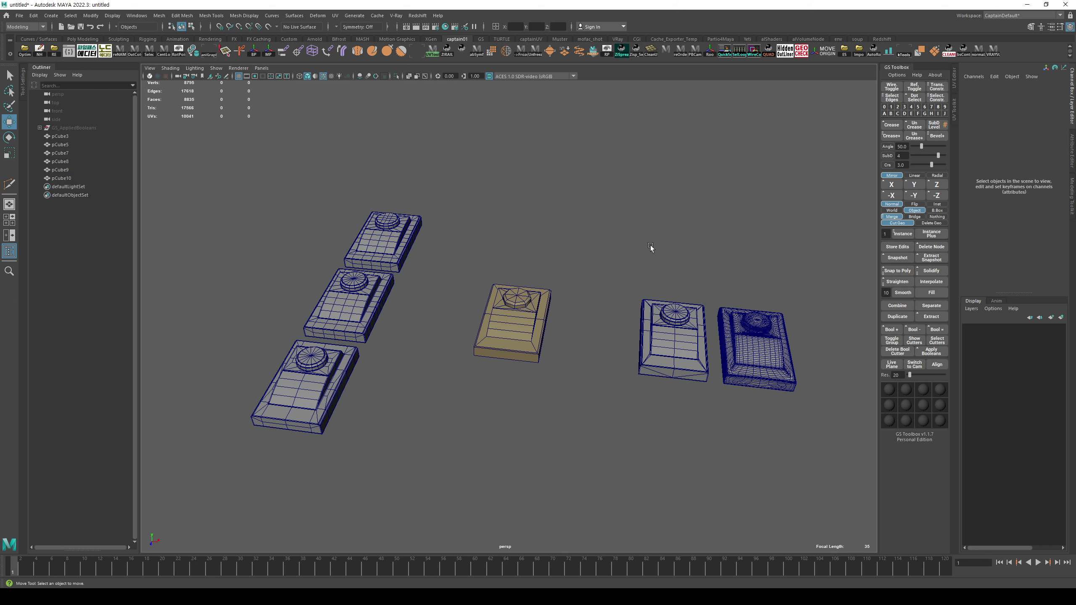